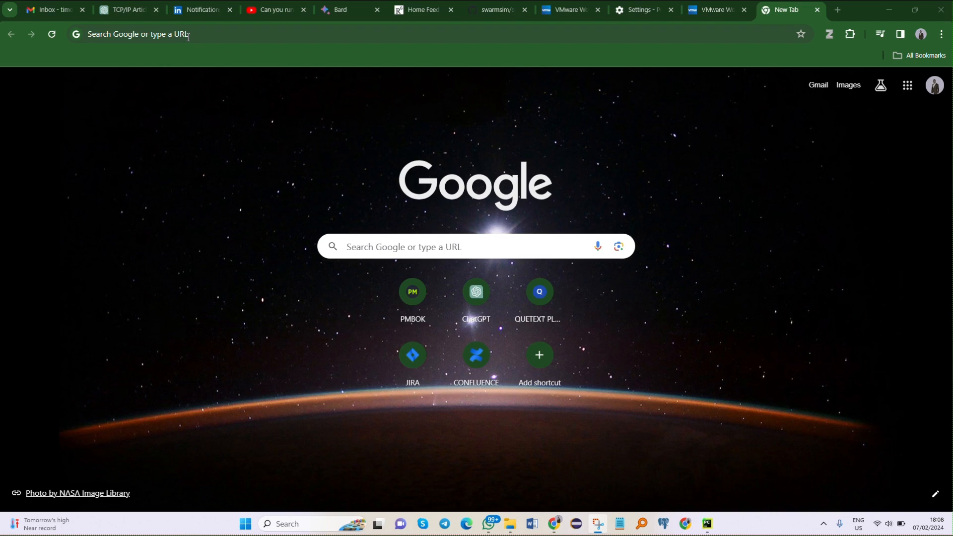
# Step: Search the web for "vmware workstation download" and open the Download VMware Workstation Player result
pyautogui.click(188, 37)
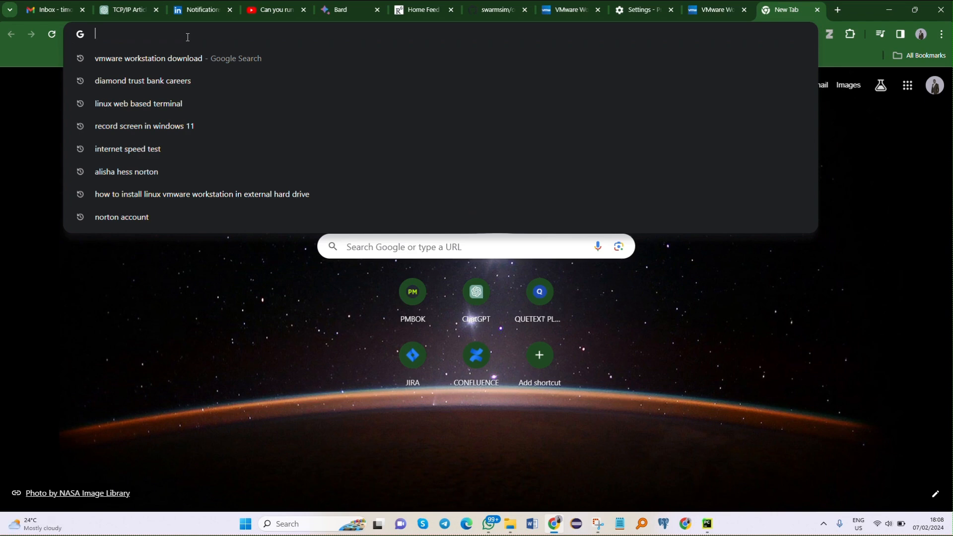
pyautogui.write('vmware workstation download')
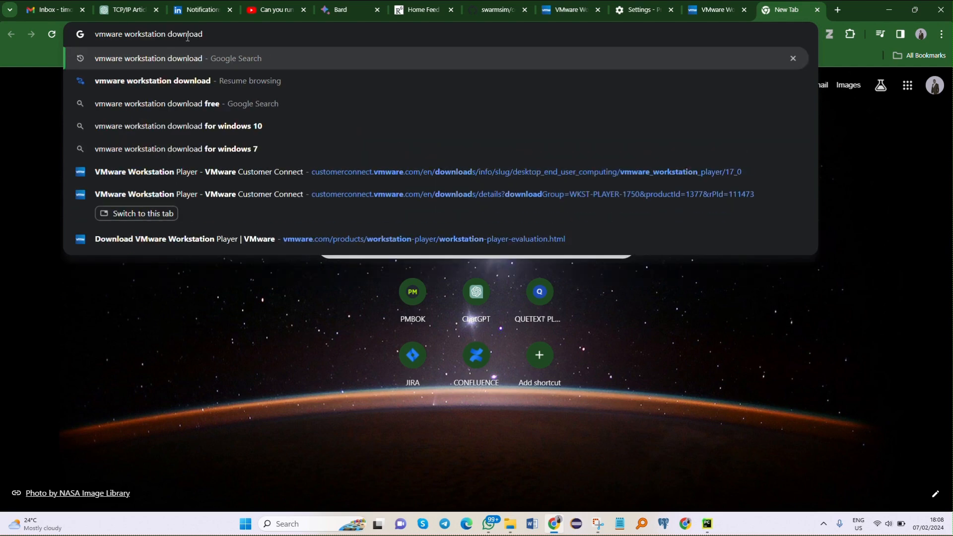
pyautogui.press('Return')
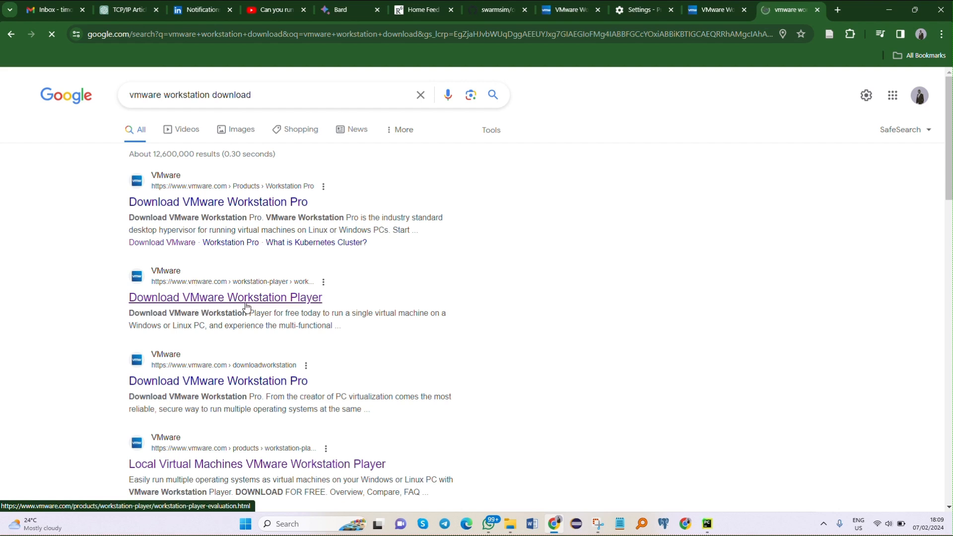
pyautogui.click(247, 300)
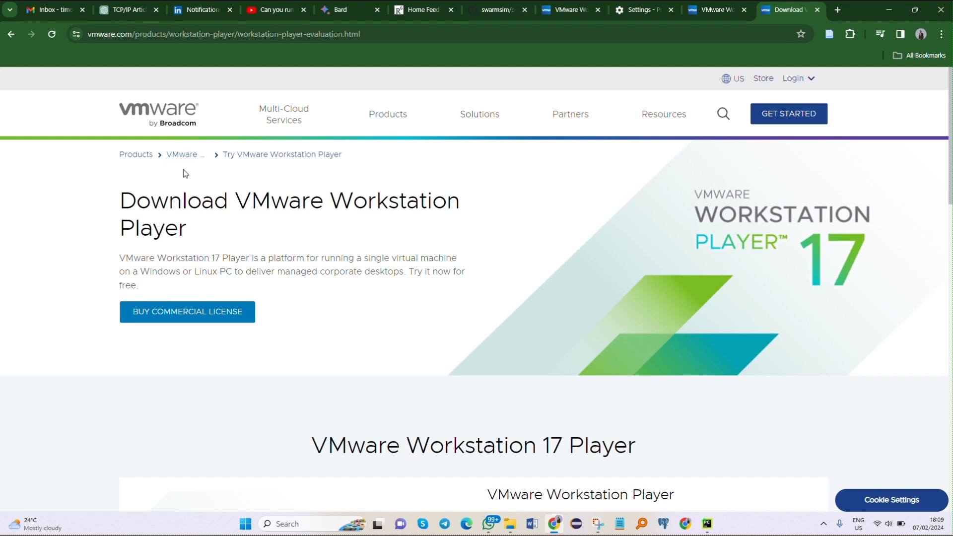
# Step: From the VMware Workstation Player product page, follow the free download to the VMware Workstation Player 17.5.0 downloads
pyautogui.click(186, 157)
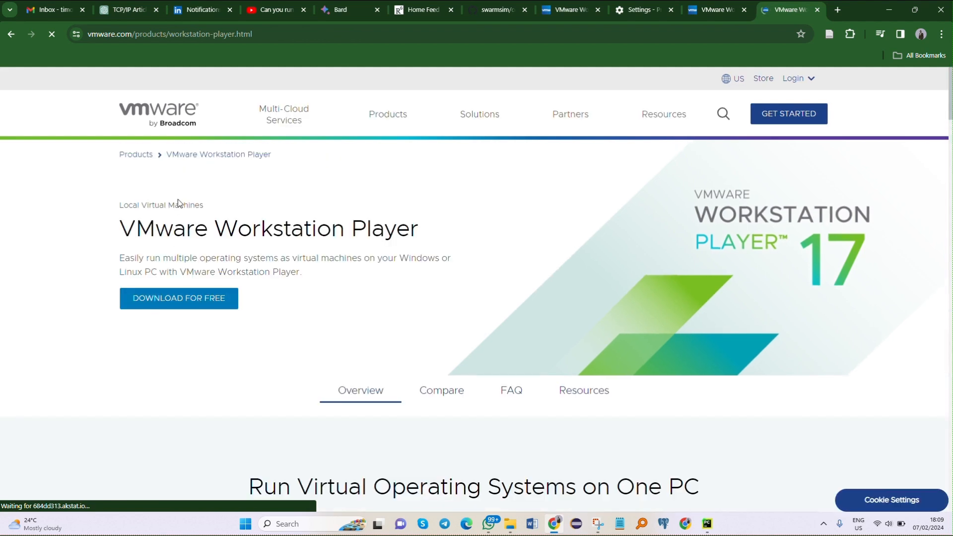
pyautogui.click(183, 304)
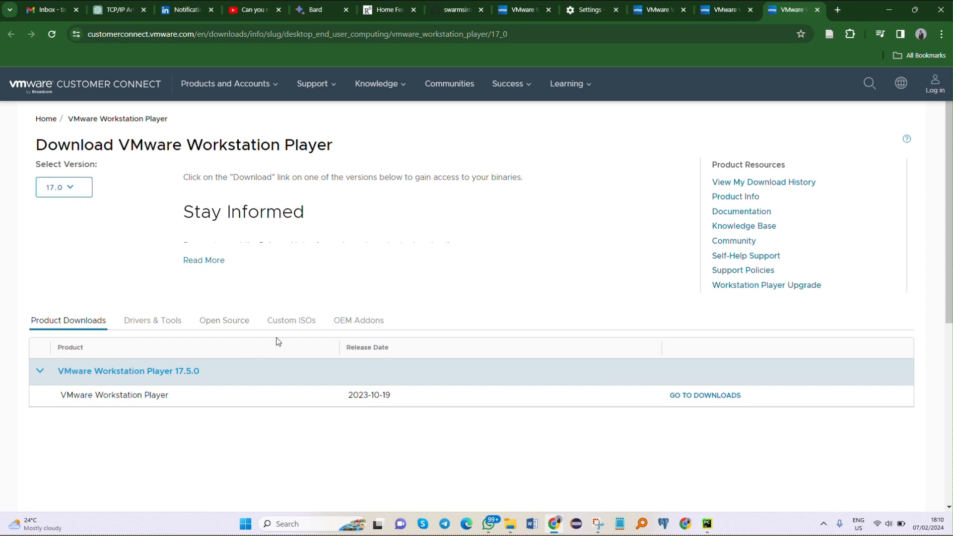
pyautogui.click(683, 396)
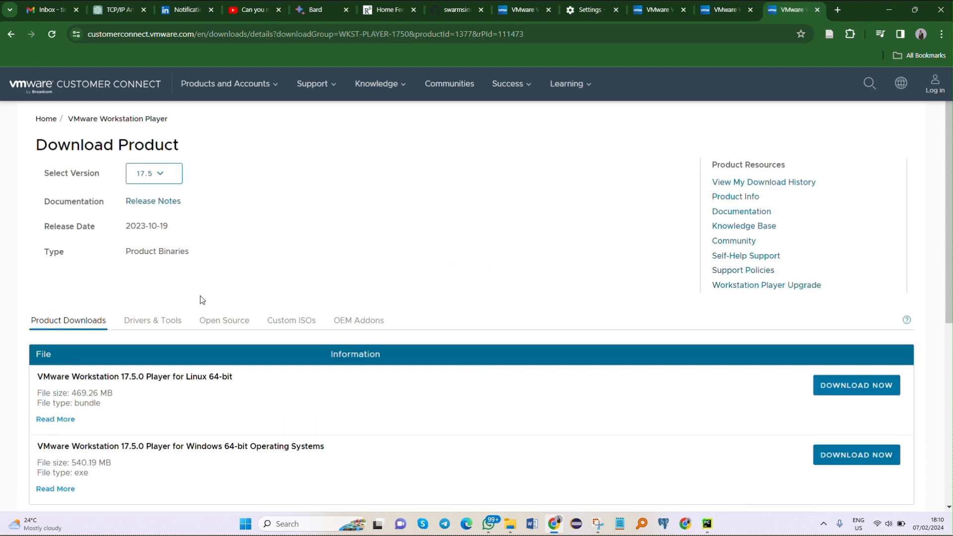
# Step: Check the available versions, keep 17.5, and download VMware Workstation 17.5.0 Player for Windows 64-bit Operating Systems
pyautogui.click(156, 178)
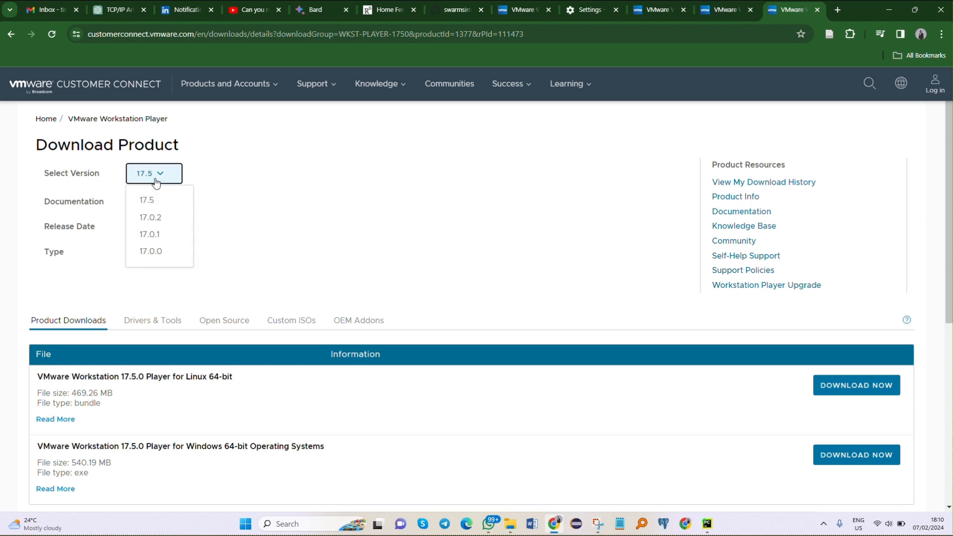
pyautogui.click(202, 243)
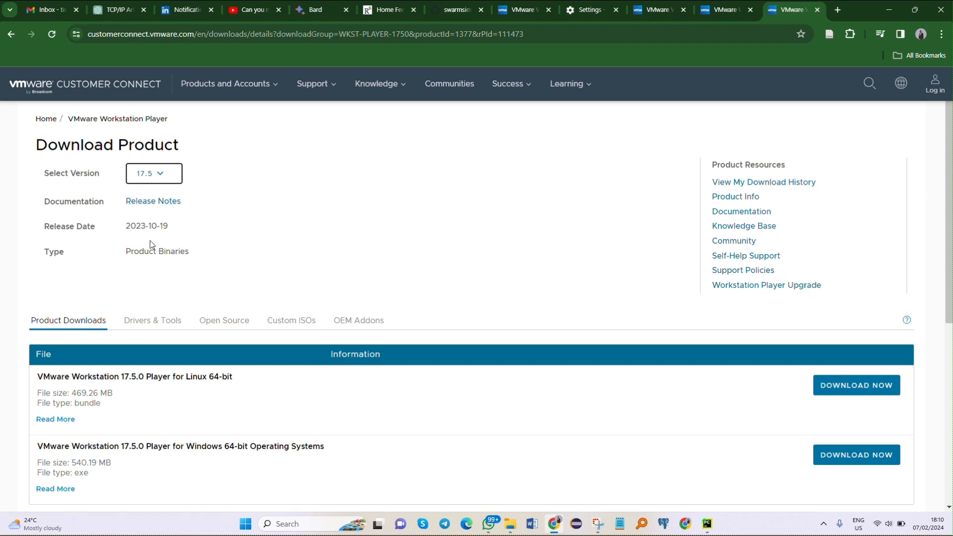
pyautogui.scroll(-2, 148, 248)
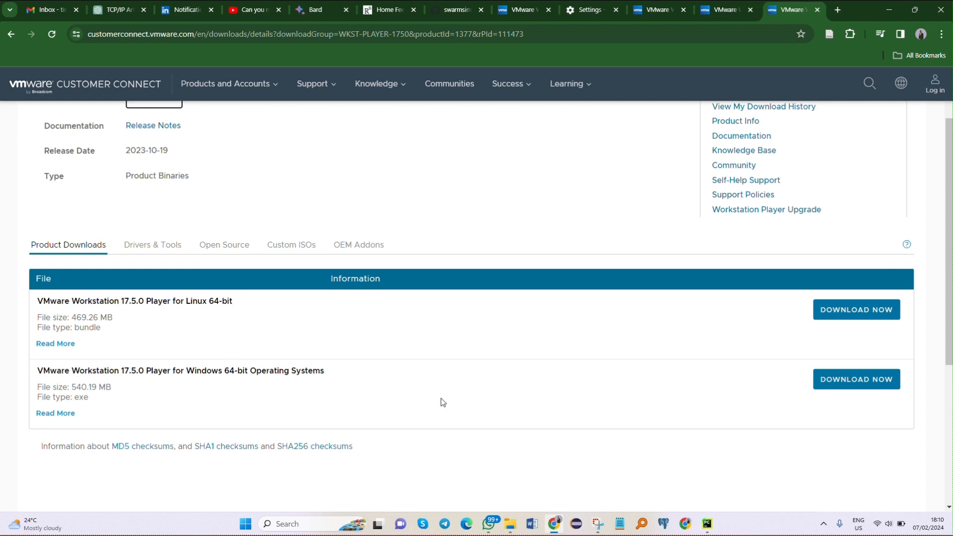
pyautogui.click(840, 387)
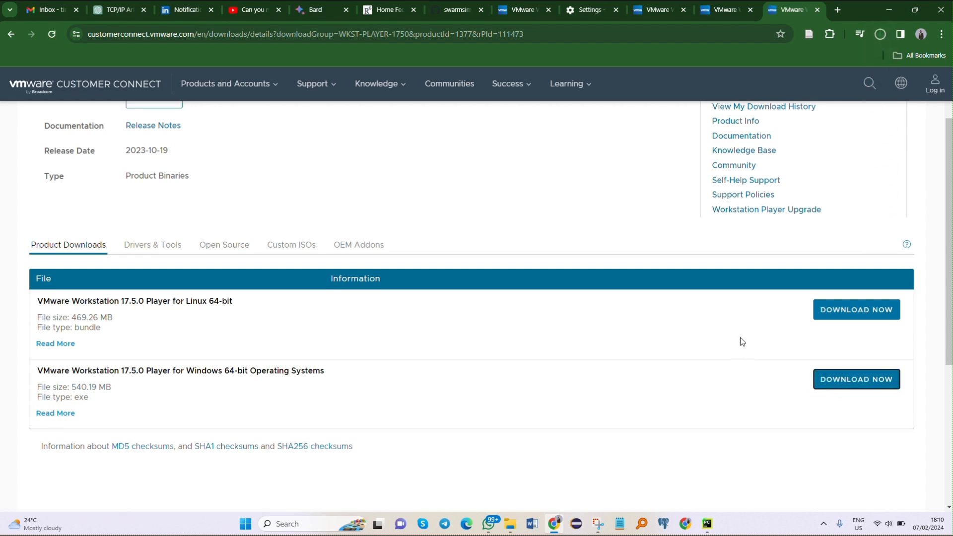
# Step: Pause the running VMware-player-full-17.5.0-22583795 (1).exe download and close the recent download history
pyautogui.click(882, 35)
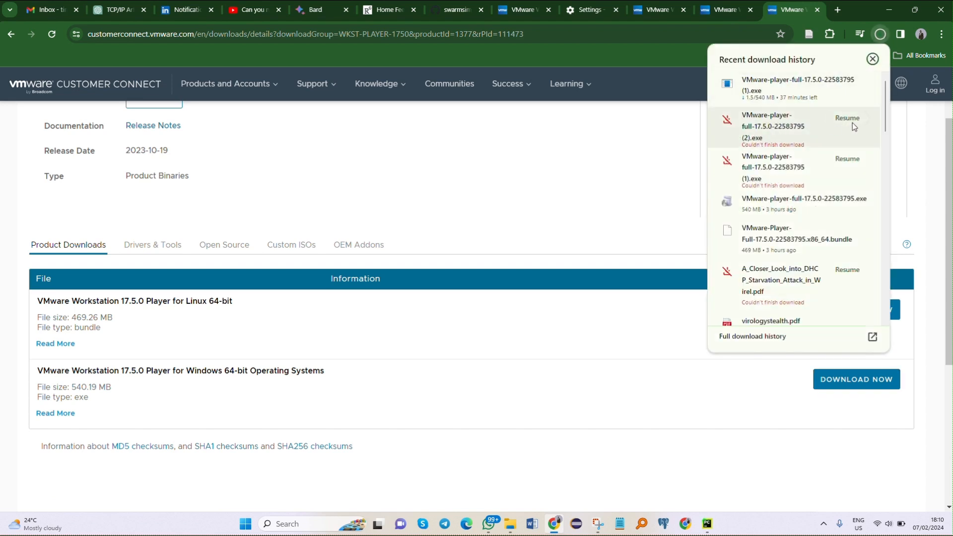
pyautogui.moveTo(852, 84)
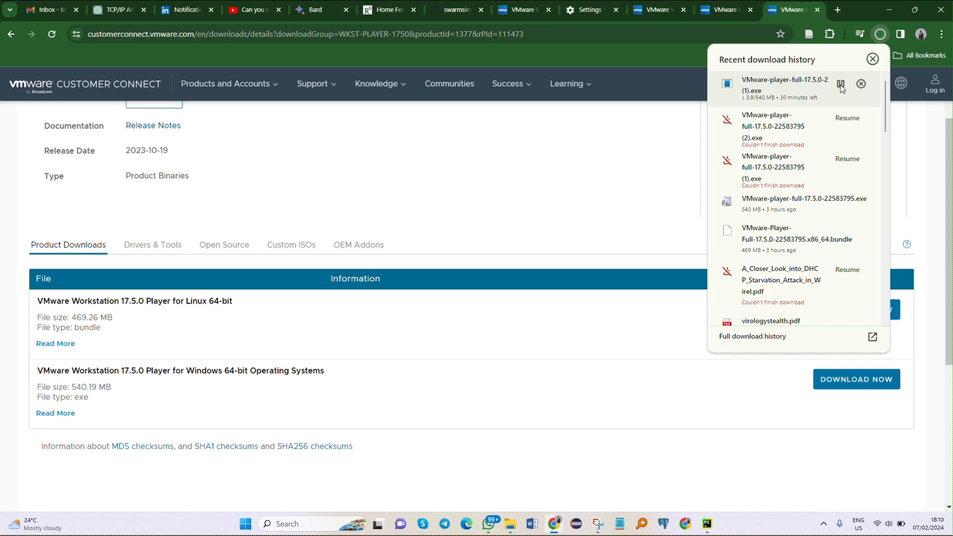
pyautogui.click(841, 85)
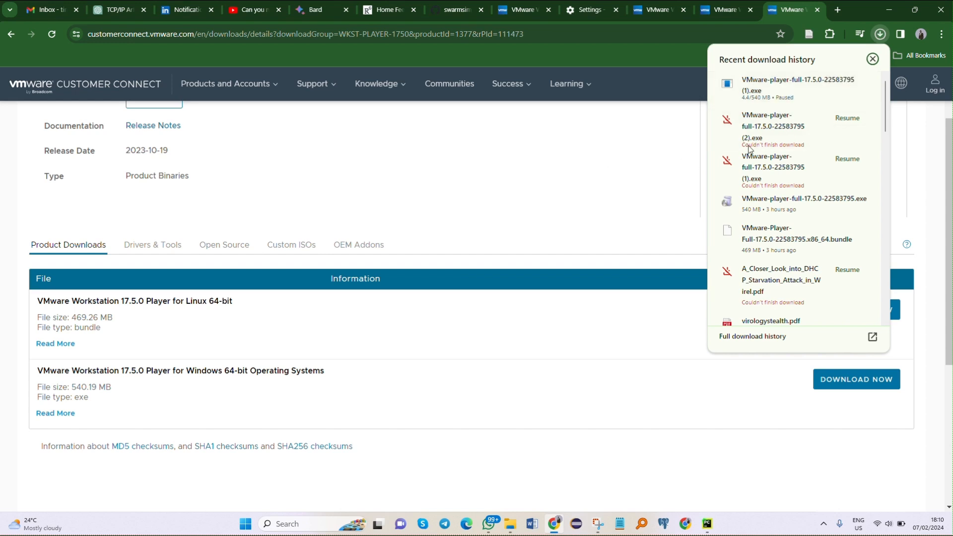
pyautogui.click(606, 155)
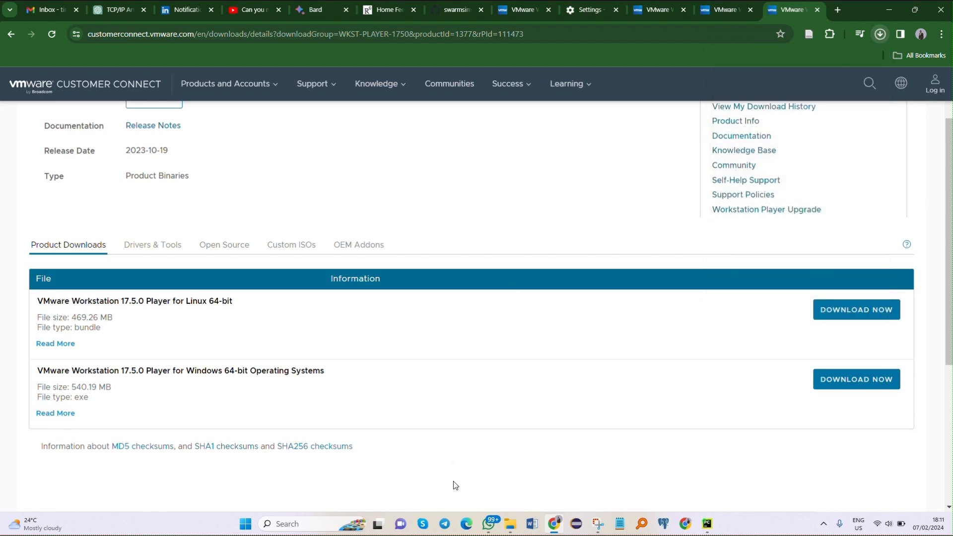
# Step: Switch to File Explorer's Downloads folder, run the VMware-player-full-17.5.0-22583795 installer, and bring its setup window to the front
pyautogui.click(510, 522)
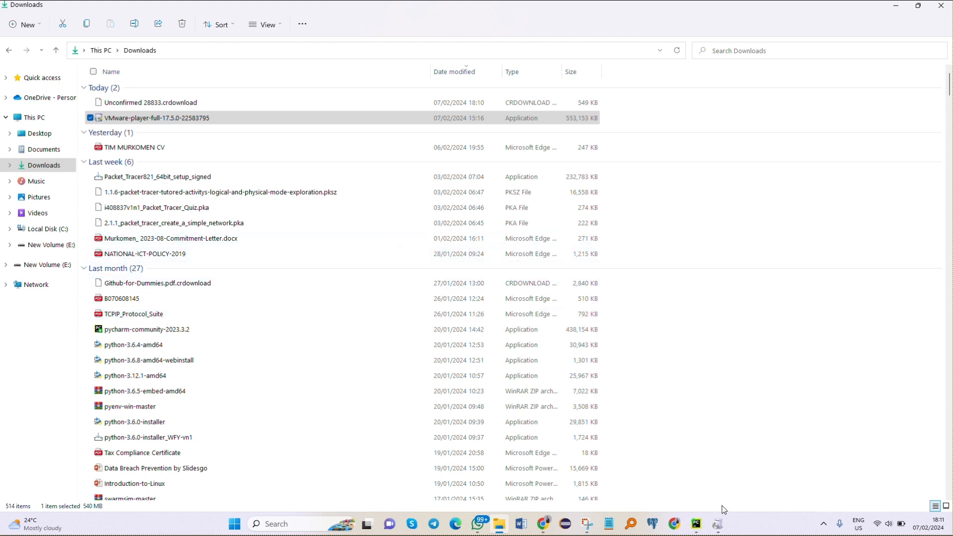
pyautogui.moveTo(719, 522)
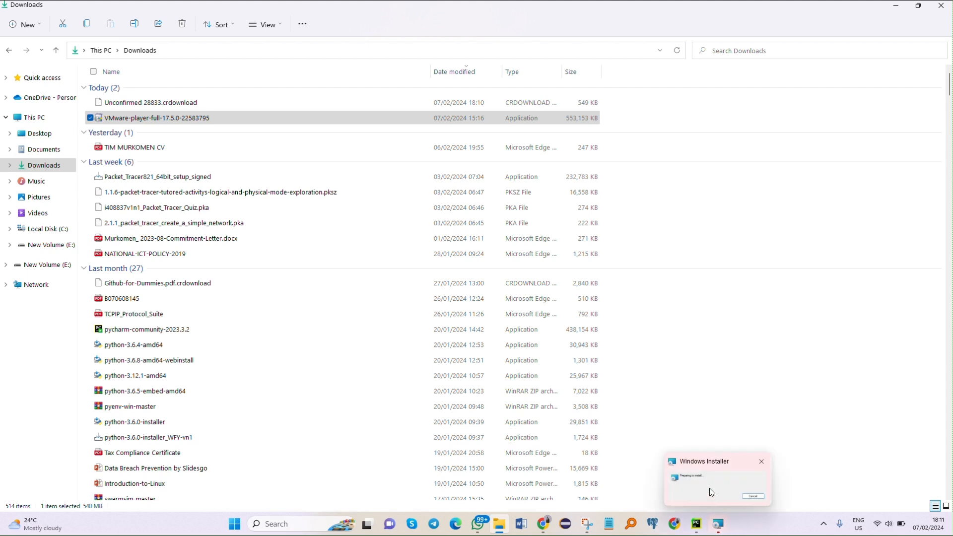
pyautogui.click(710, 477)
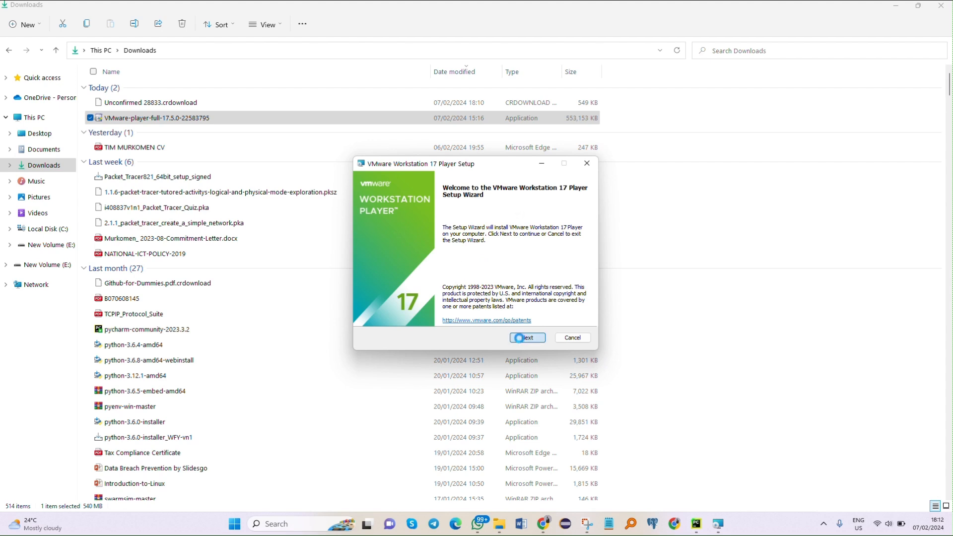
# Step: Proceed past the setup welcome page, read through the End-User License Agreement, and accept its terms
pyautogui.click(518, 338)
pyautogui.scroll(-8, 395, 276)
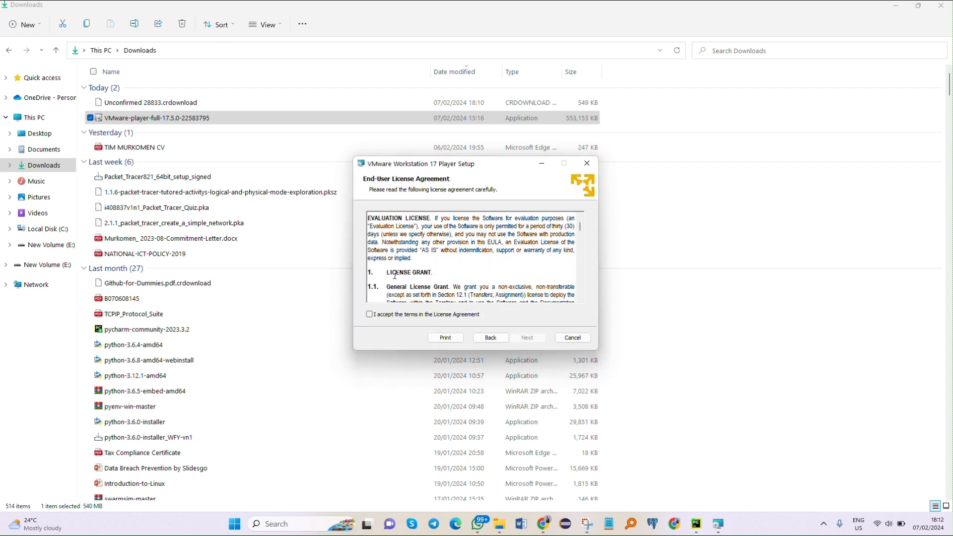
pyautogui.scroll(-10, 395, 275)
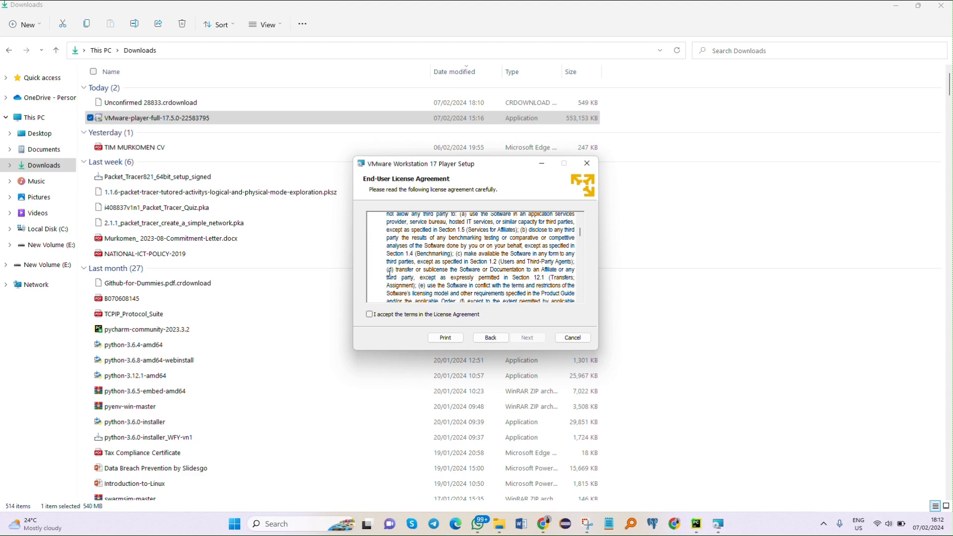
pyautogui.scroll(-10, 390, 276)
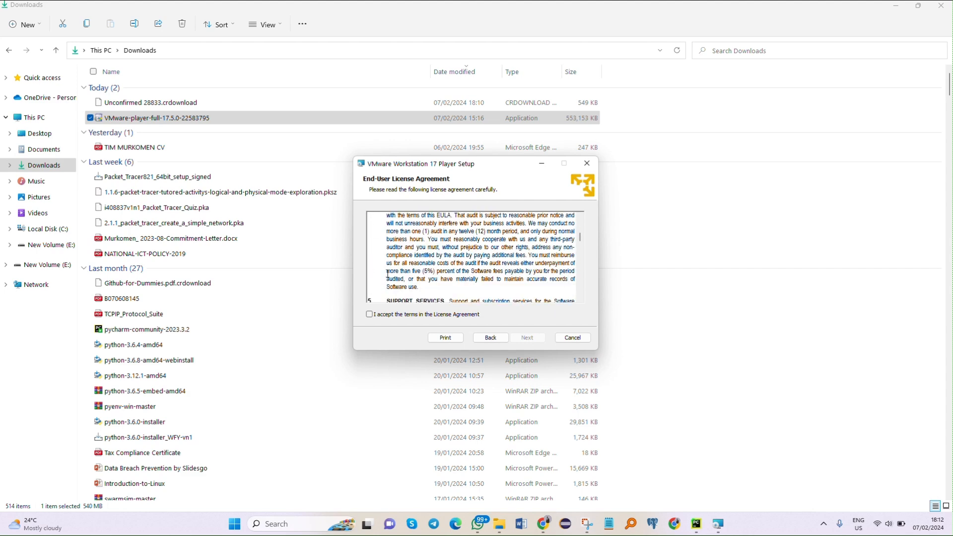
pyautogui.scroll(-10, 389, 274)
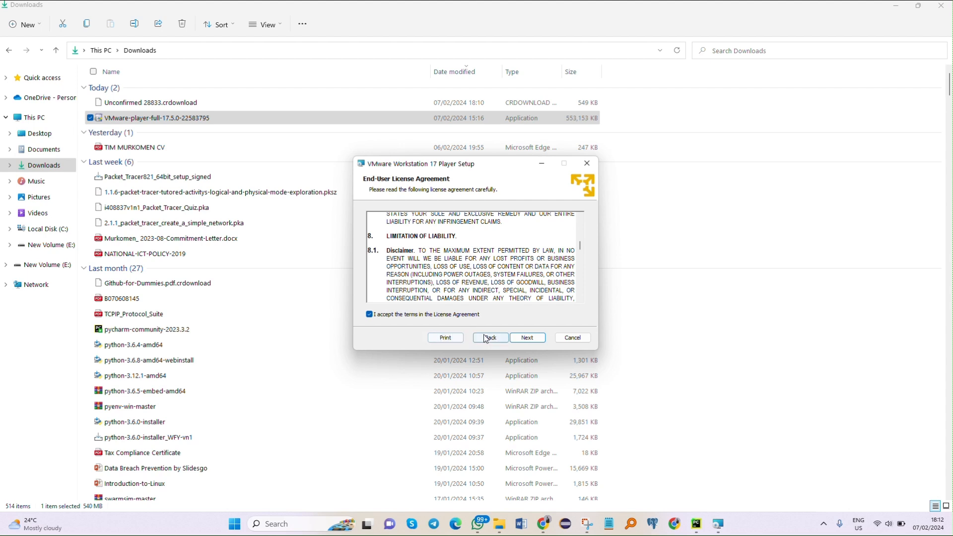
pyautogui.click(520, 338)
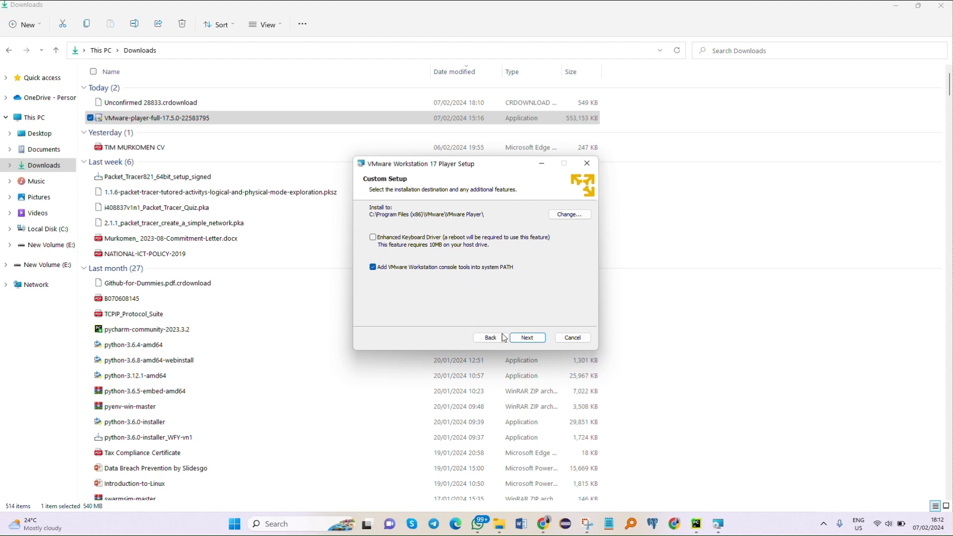
# Step: Keep the default Custom Setup options, and disable startup product update checks and the VMware Customer Experience Improvement Program
pyautogui.click(526, 339)
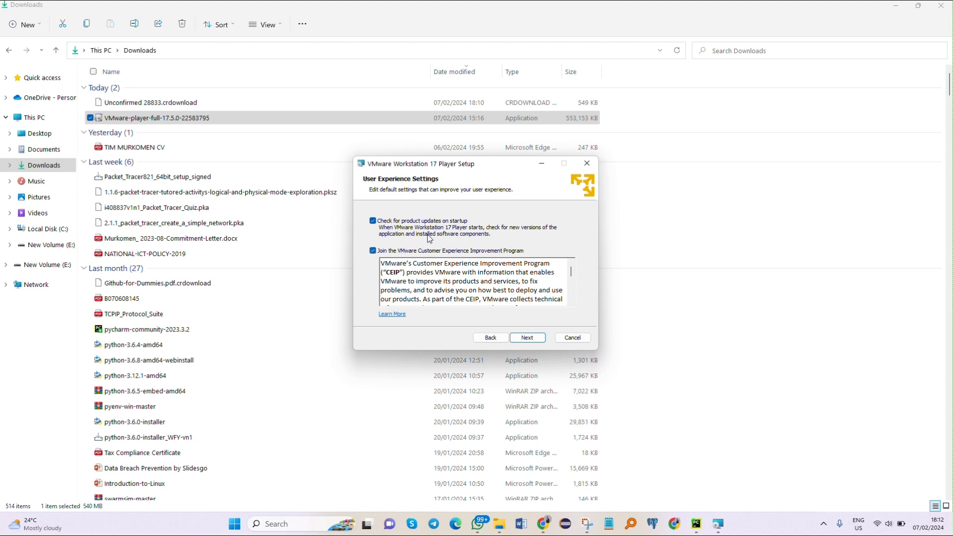
pyautogui.click(373, 221)
pyautogui.scroll(-4, 429, 262)
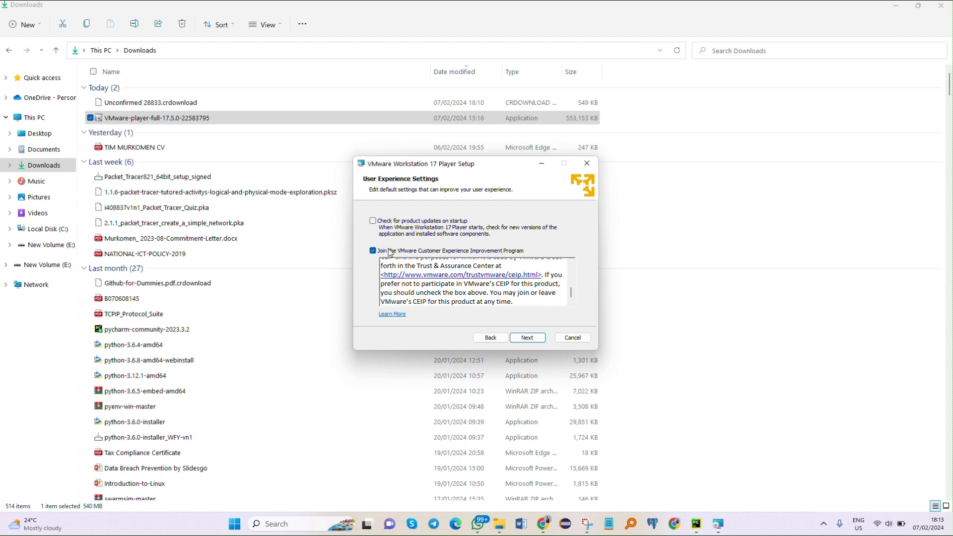
pyautogui.click(373, 251)
pyautogui.click(519, 341)
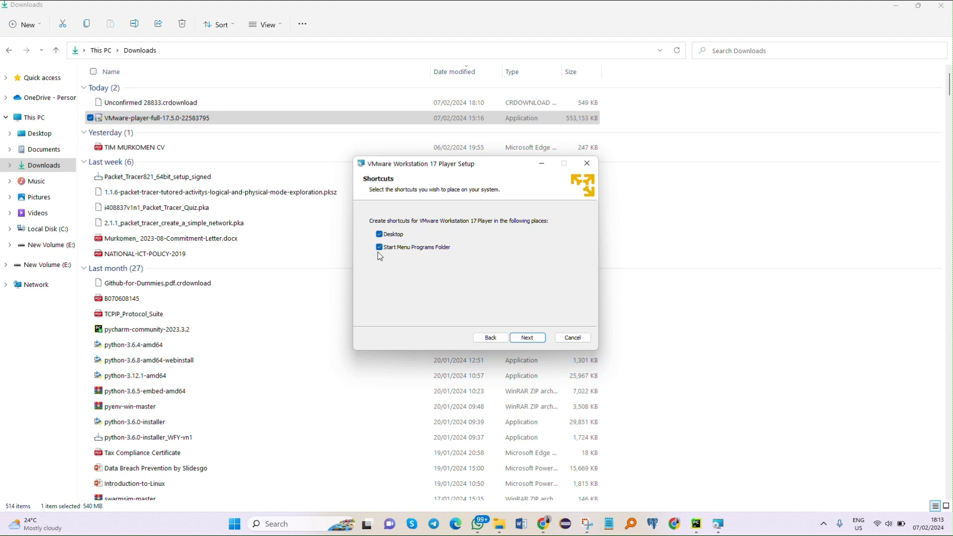
# Step: Keep the Desktop and Start Menu Programs Folder shortcuts, install VMware Workstation 17 Player, and finish the wizard without entering a license
pyautogui.click(379, 235)
pyautogui.click(520, 341)
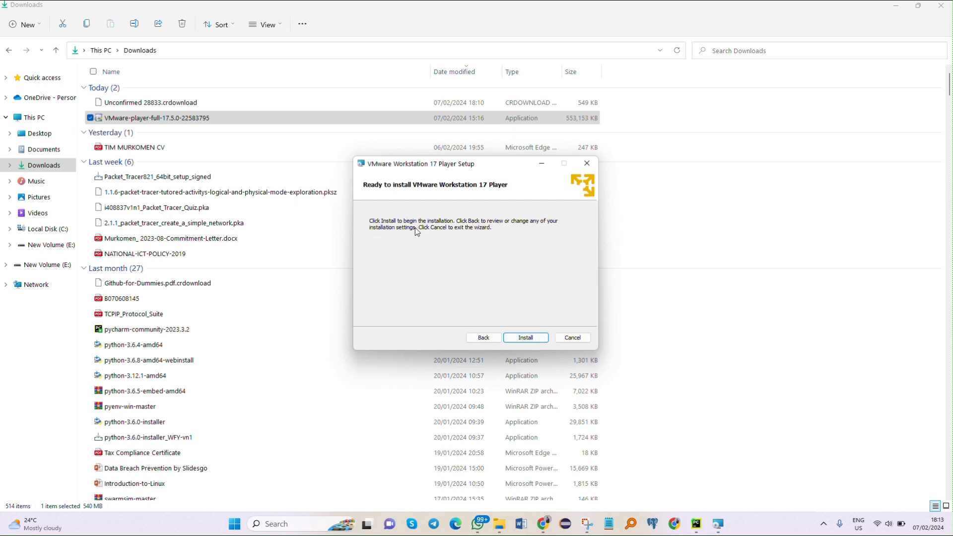
pyautogui.click(525, 341)
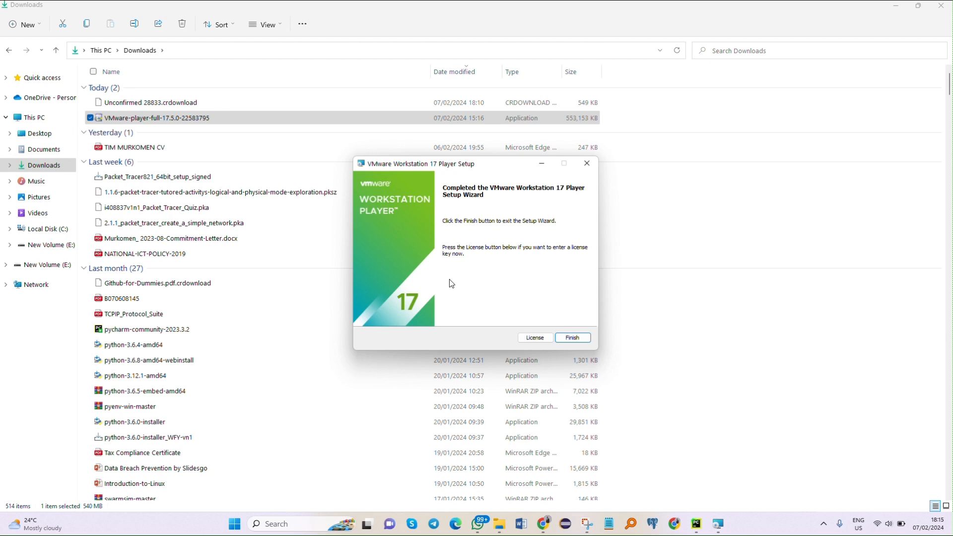
pyautogui.click(573, 339)
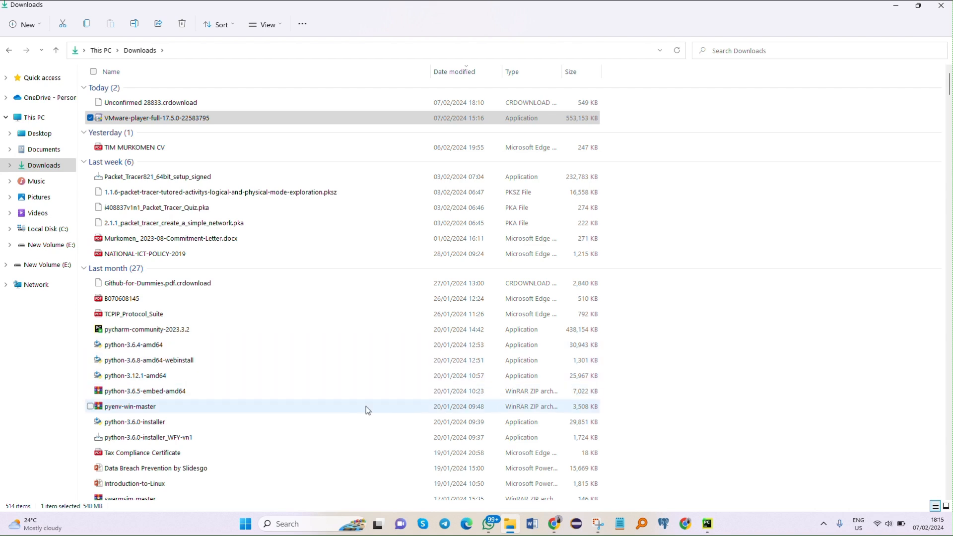
# Step: Search the installed apps for "vm"
pyautogui.click(245, 524)
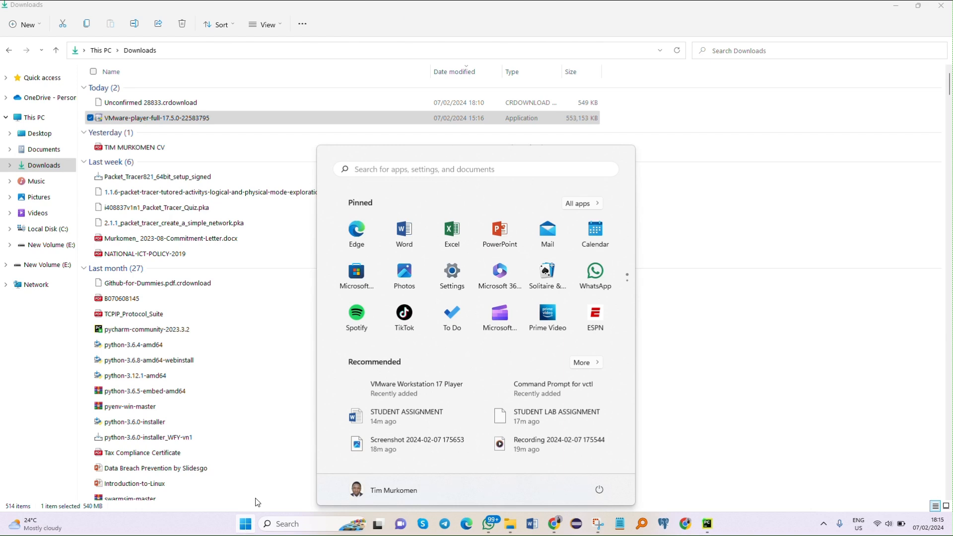
pyautogui.click(388, 171)
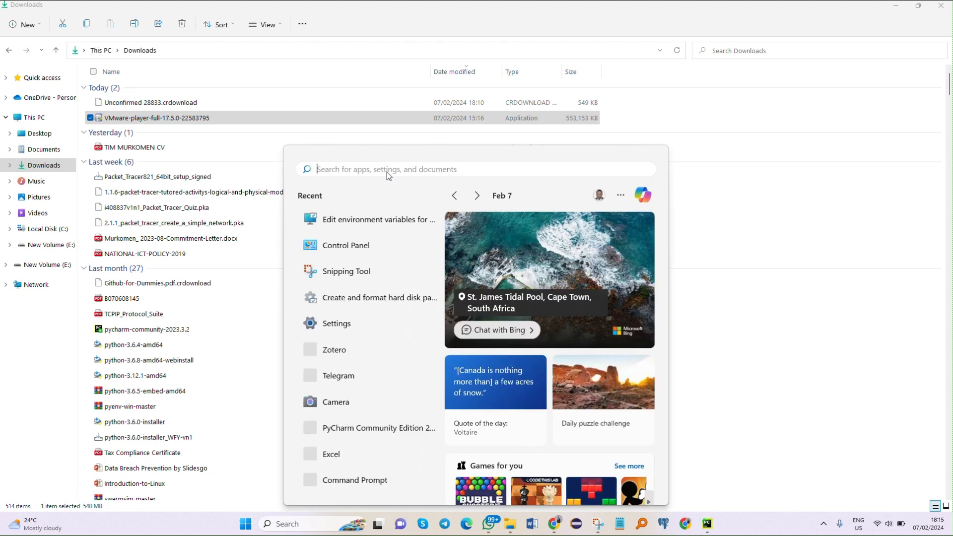
pyautogui.write('v')
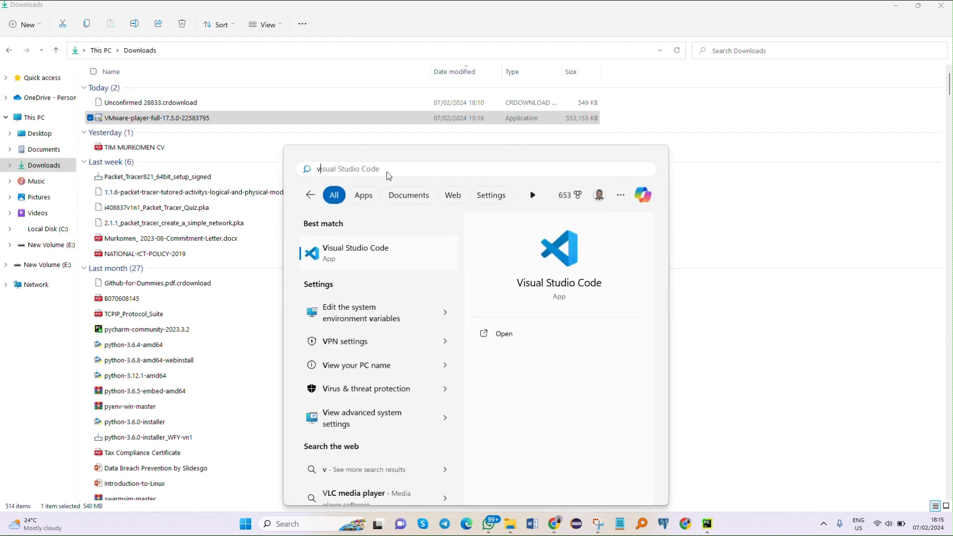
pyautogui.write('m')
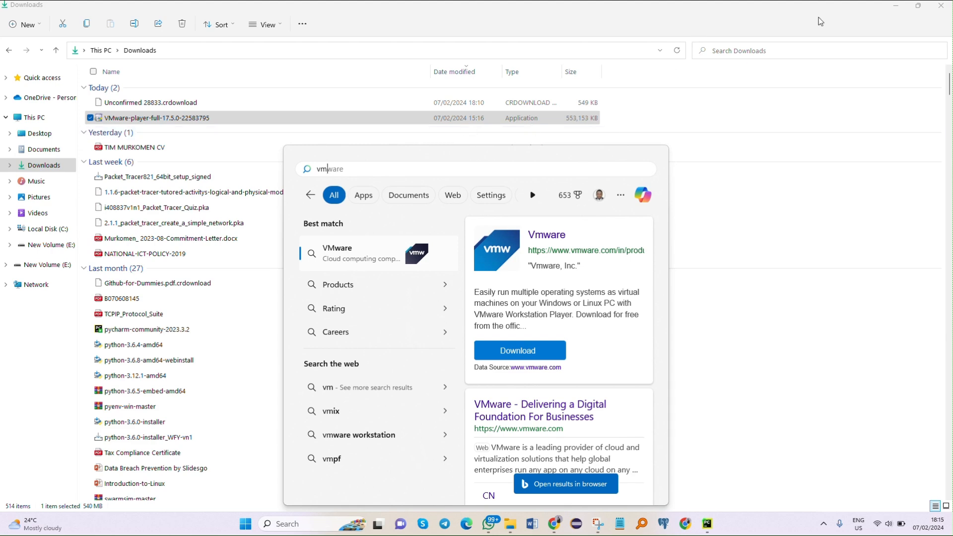
# Step: Complete the first-launch welcome dialogs of VMware Workstation 17 Player for non-commercial use and maximize its window
pyautogui.click(895, 9)
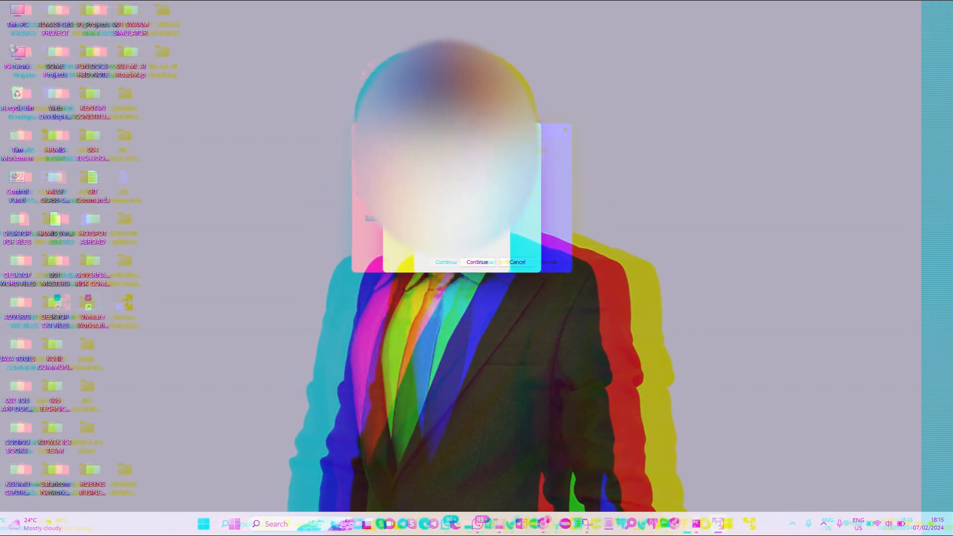
pyautogui.click(477, 262)
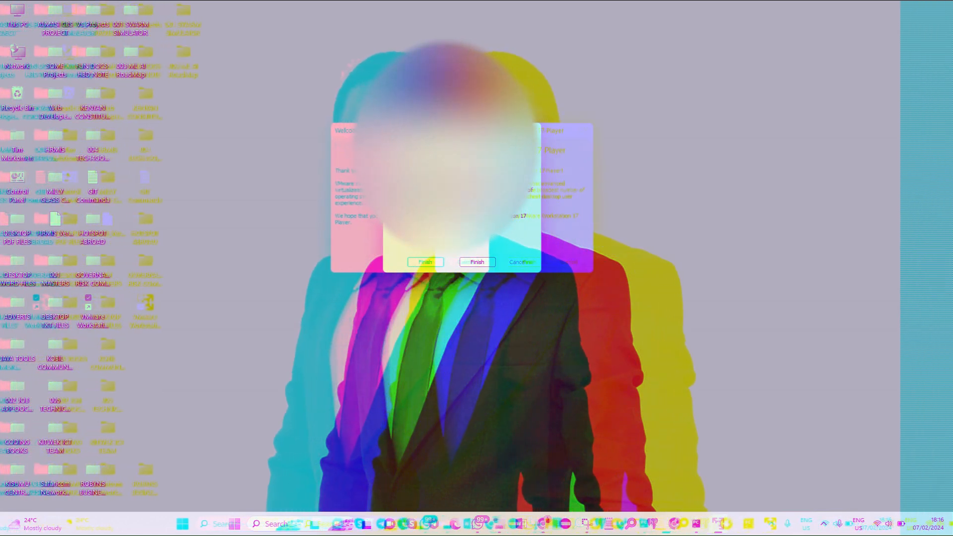
pyautogui.click(477, 262)
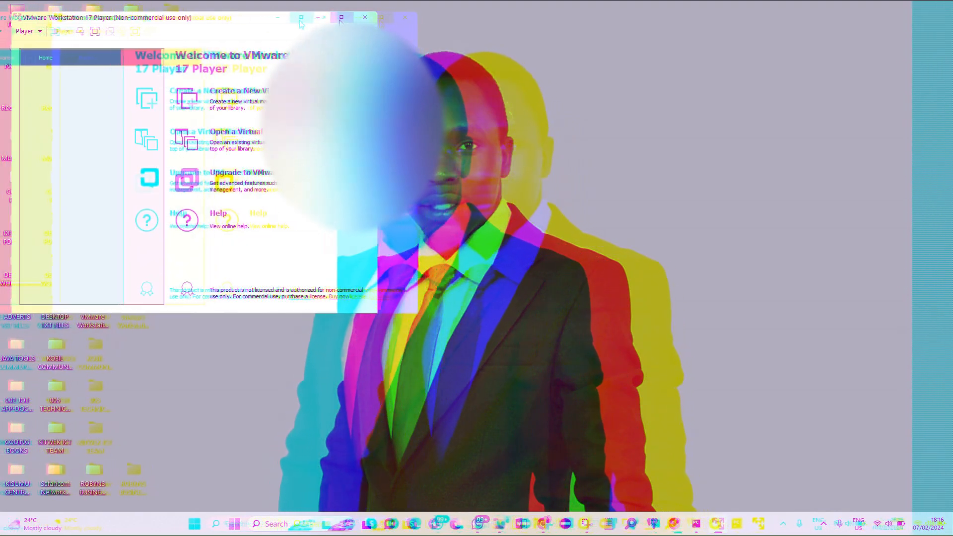
pyautogui.click(341, 17)
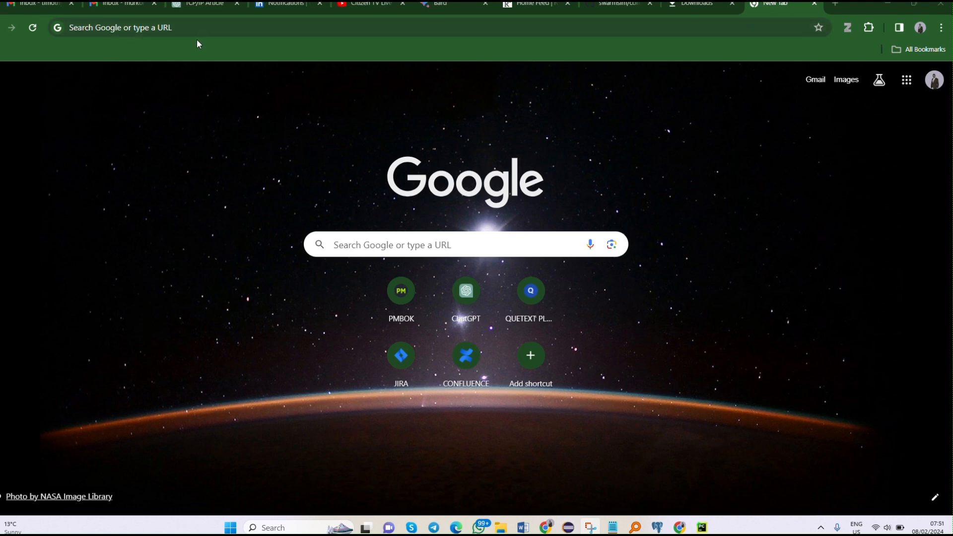
# Step: Search Google for "ubuntu download" in the browser and open the Download Ubuntu Desktop page on ubuntu.com
pyautogui.click(135, 29)
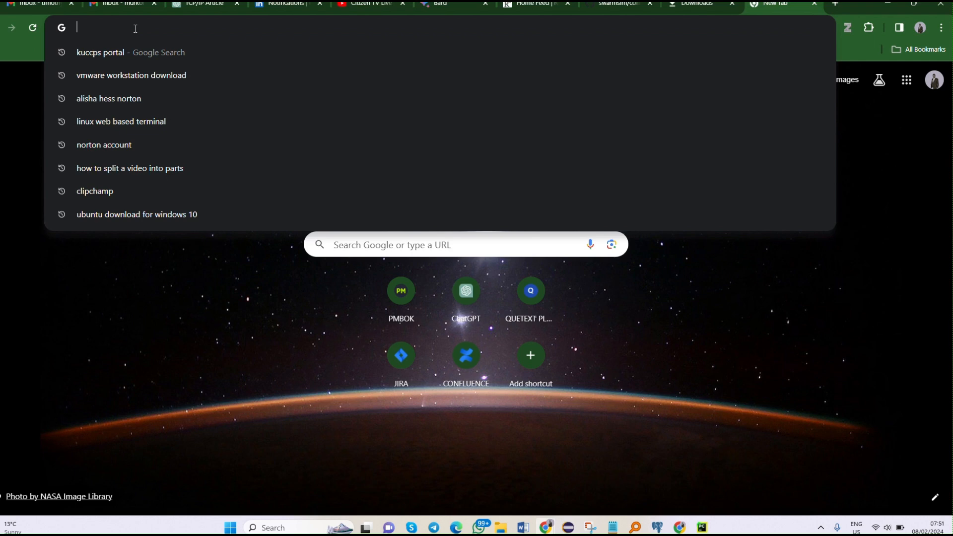
pyautogui.write('u')
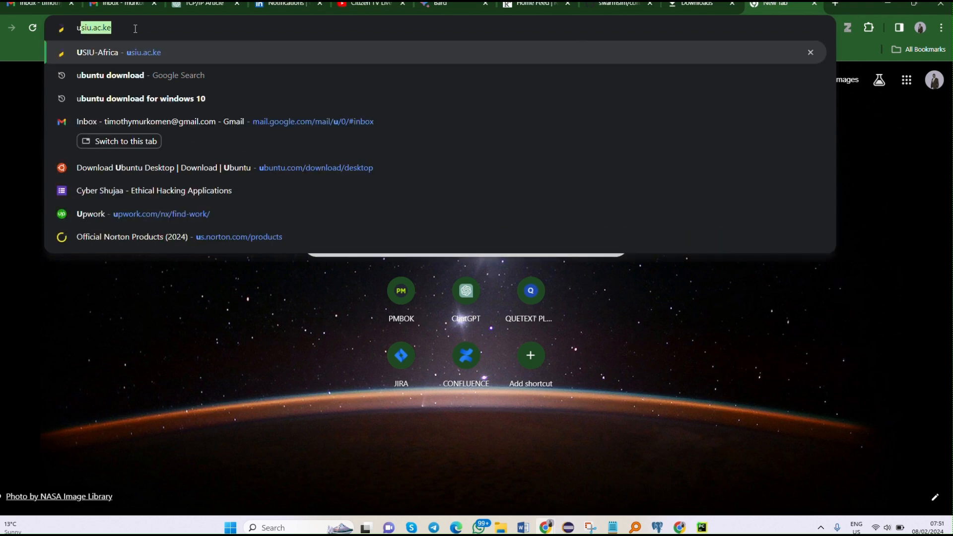
pyautogui.write('bu')
pyautogui.press('Right')
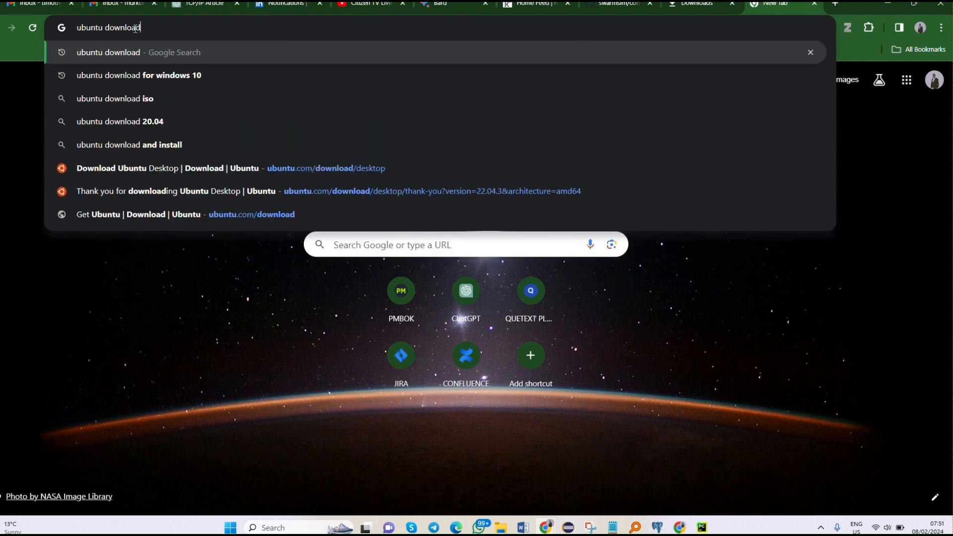
pyautogui.press('Return')
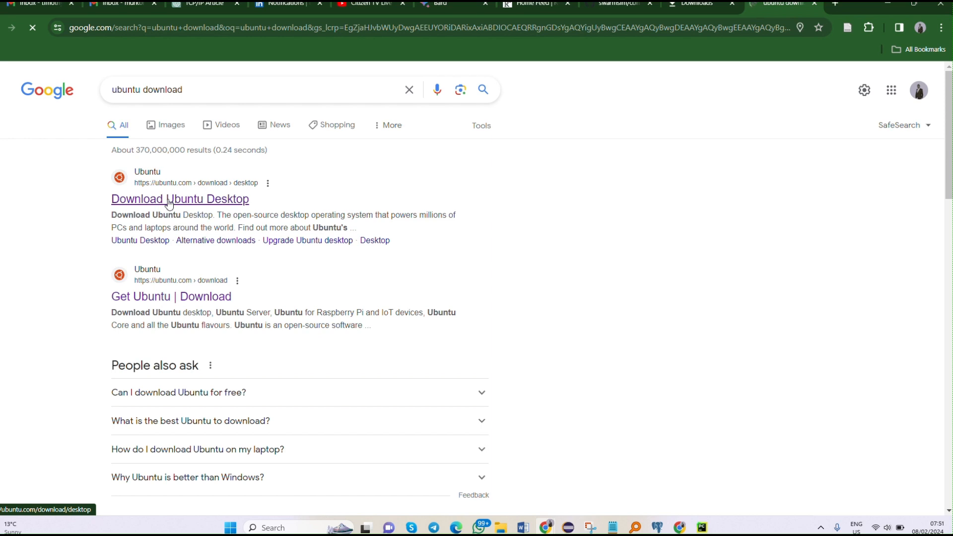
pyautogui.click(168, 201)
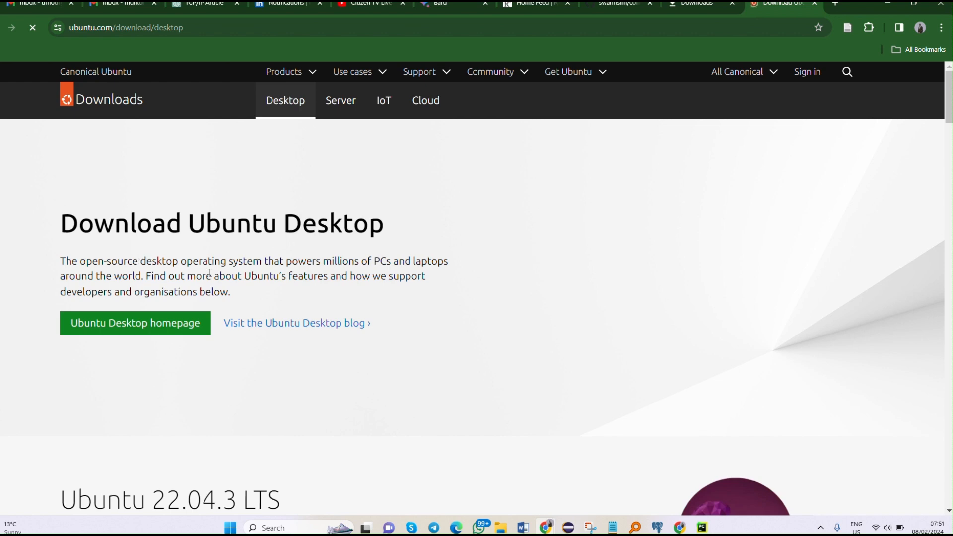
# Step: Find the Ubuntu 22.04.3 LTS section and start downloading its desktop image
pyautogui.scroll(-1, 209, 272)
pyautogui.scroll(-1, 209, 272)
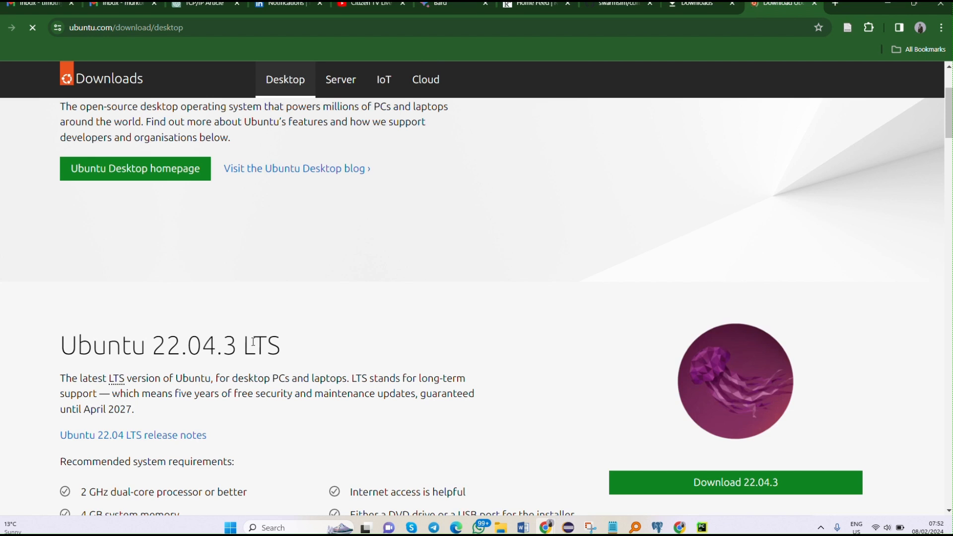
pyautogui.doubleClick(285, 347)
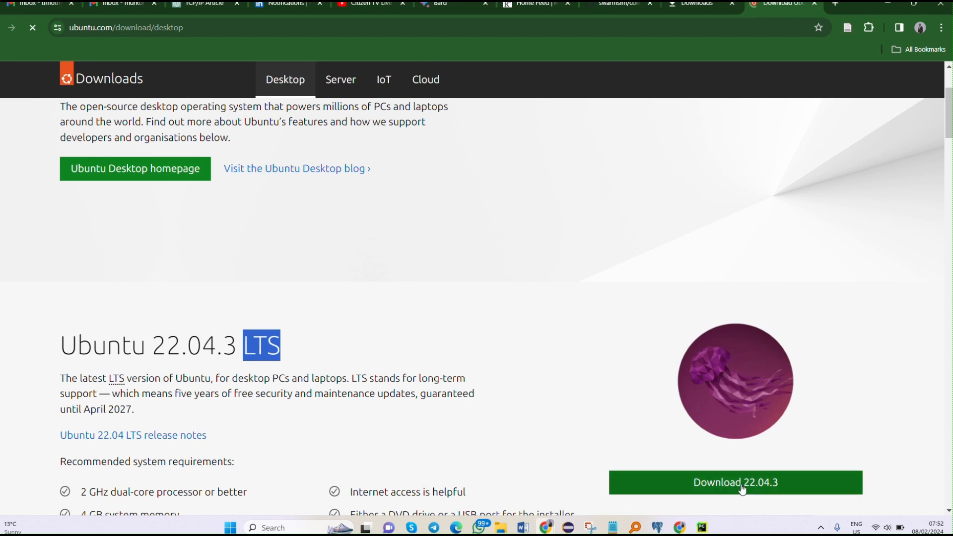
pyautogui.scroll(-3, 724, 487)
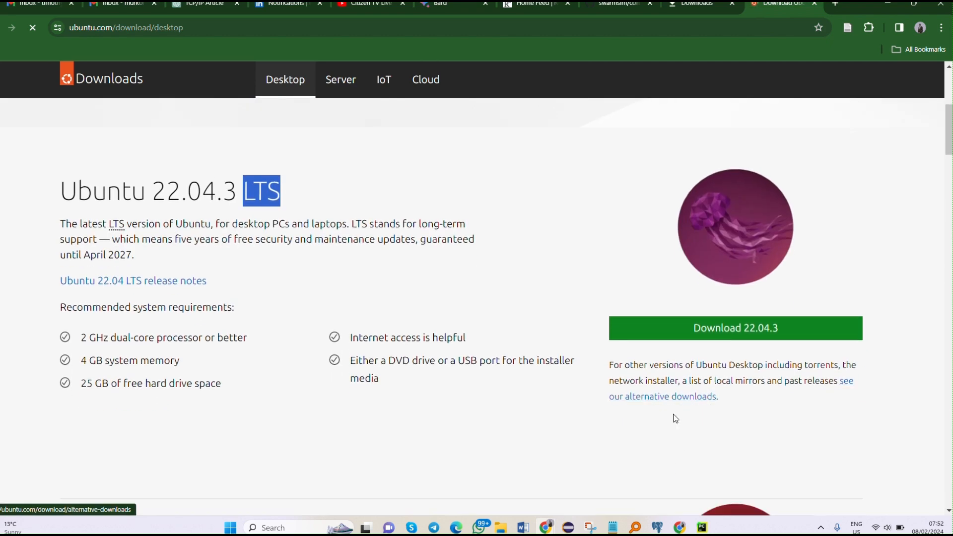
pyautogui.scroll(3, 679, 420)
pyautogui.click(714, 483)
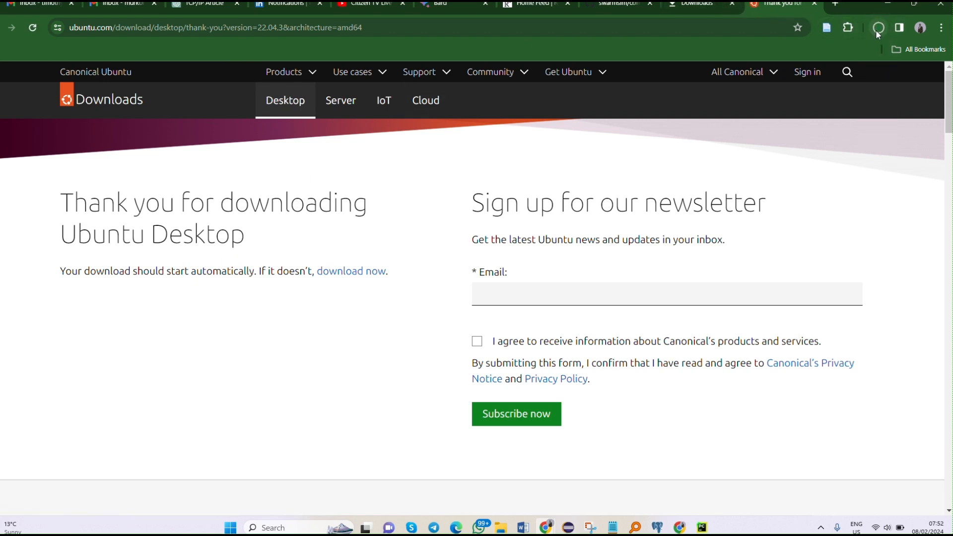
# Step: Cancel the new download of the Ubuntu 22.04.3 desktop image and close the recent download history
pyautogui.click(878, 29)
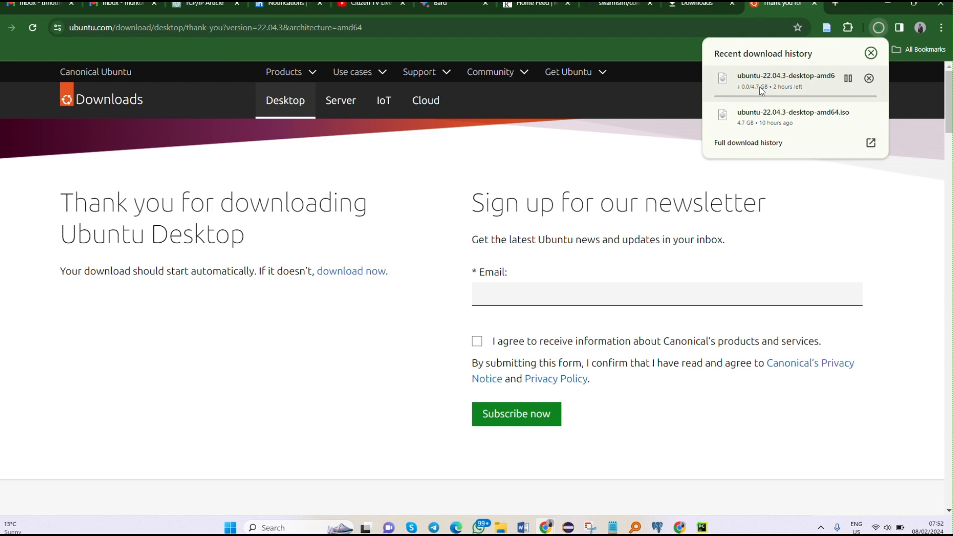
pyautogui.click(848, 79)
pyautogui.click(868, 78)
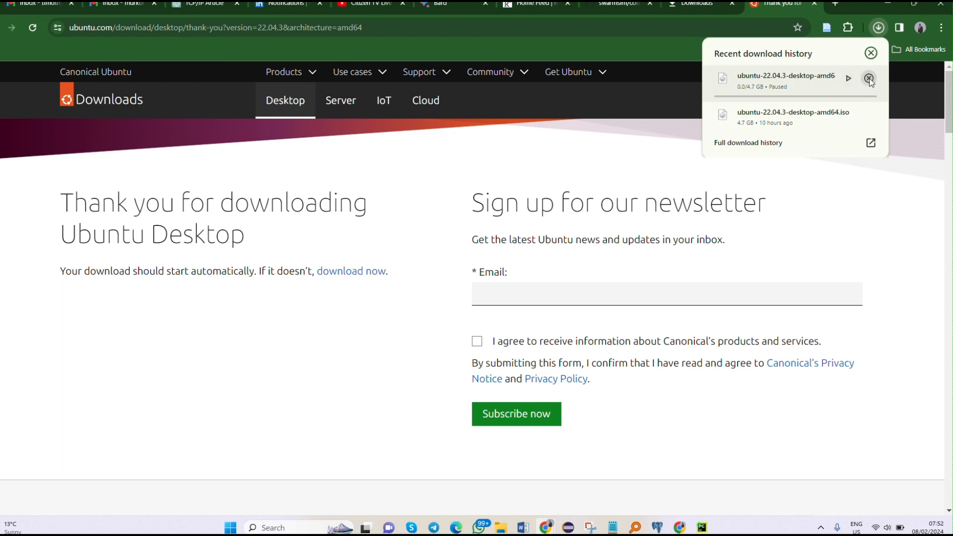
pyautogui.click(871, 53)
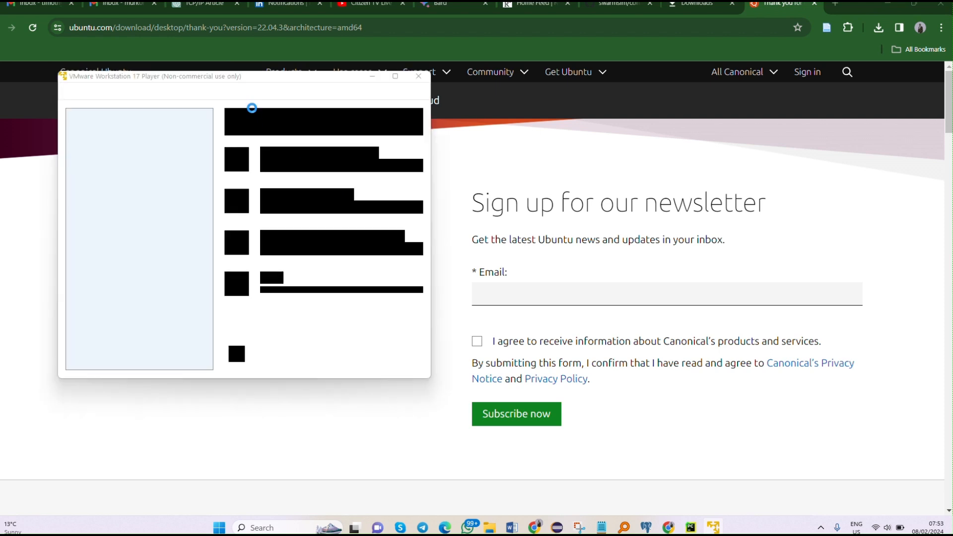
# Step: Switch to VMware Workstation 17 Player and enlarge its window
pyautogui.click(389, 78)
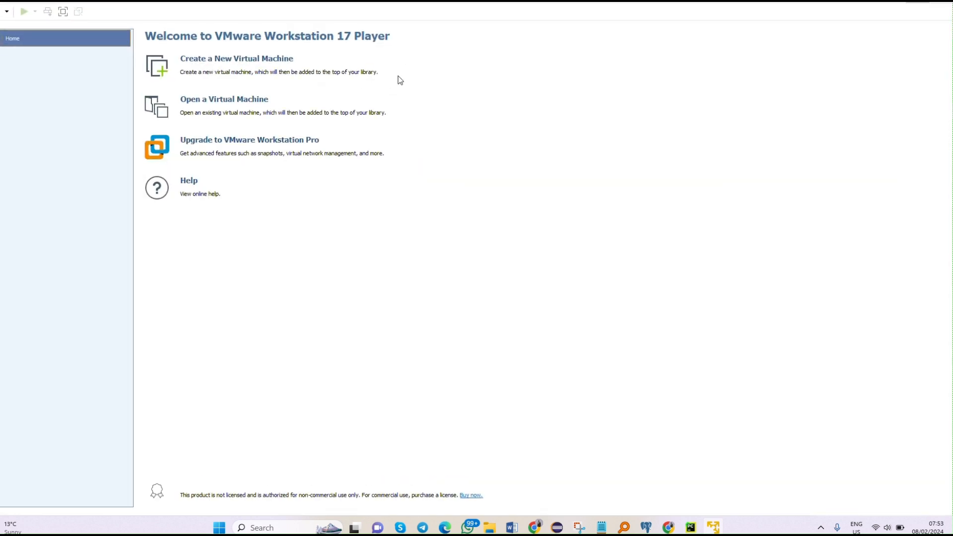
pyautogui.click(917, 2)
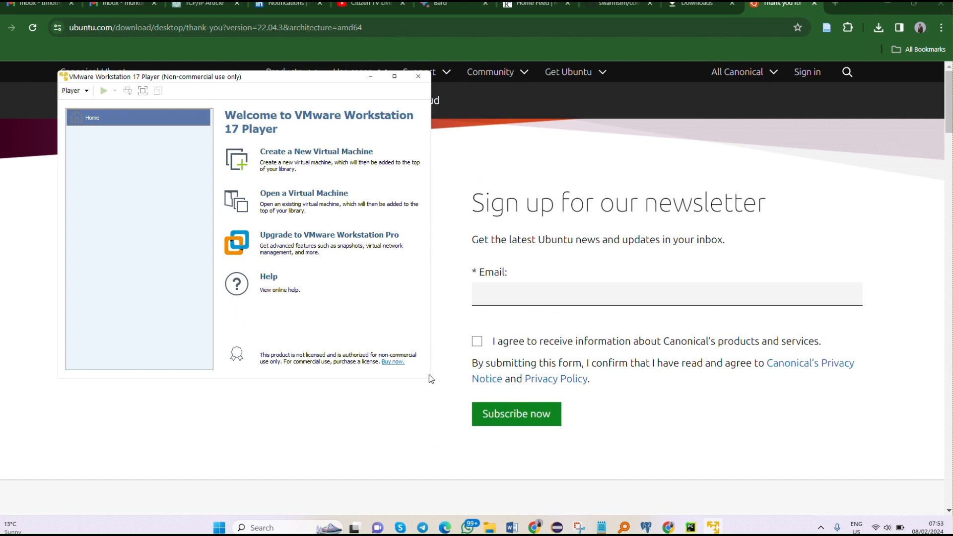
pyautogui.click(426, 88)
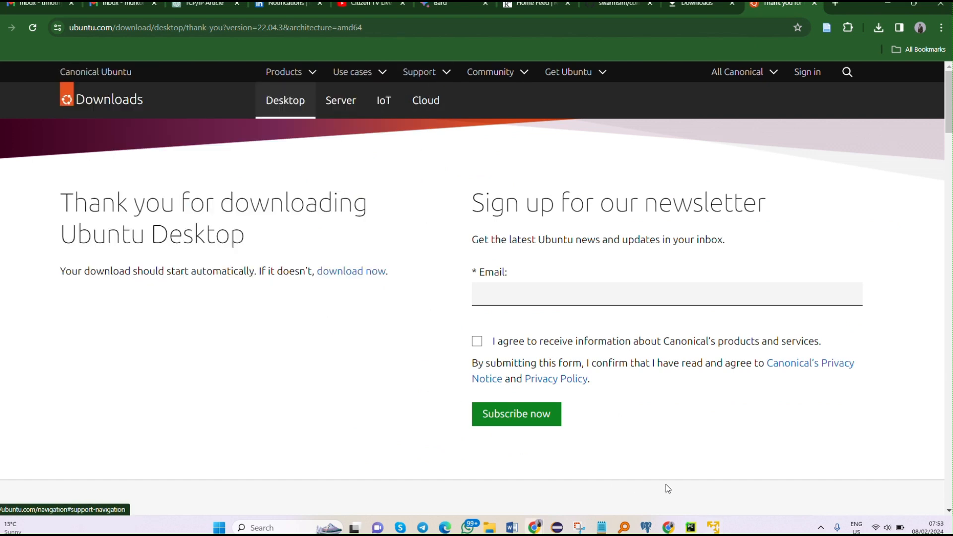
pyautogui.click(713, 528)
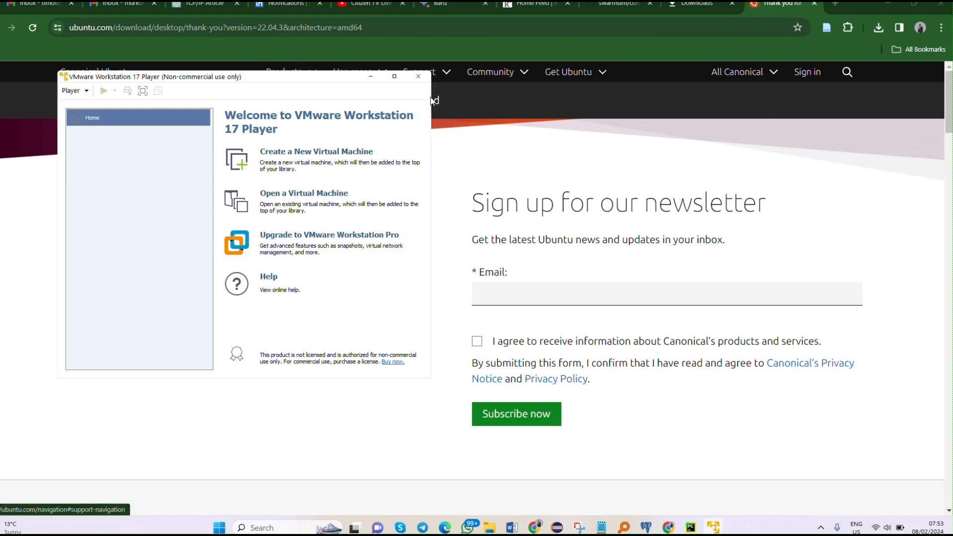
pyautogui.moveTo(429, 98); pyautogui.dragTo(835, 99)
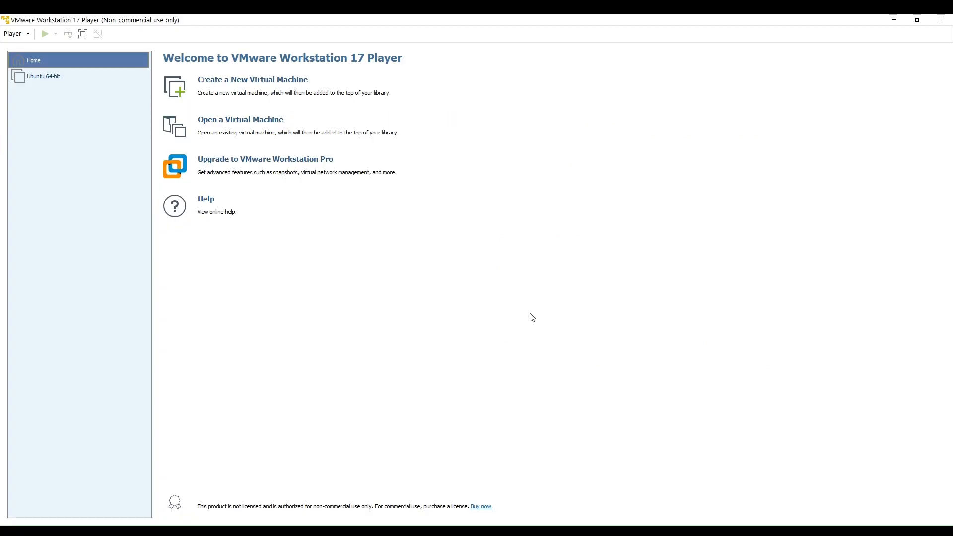
# Step: Start a new virtual machine that installs from the ubuntu-22.04.3-desktop-amd64 disc image in the Downloads folder
pyautogui.click(250, 86)
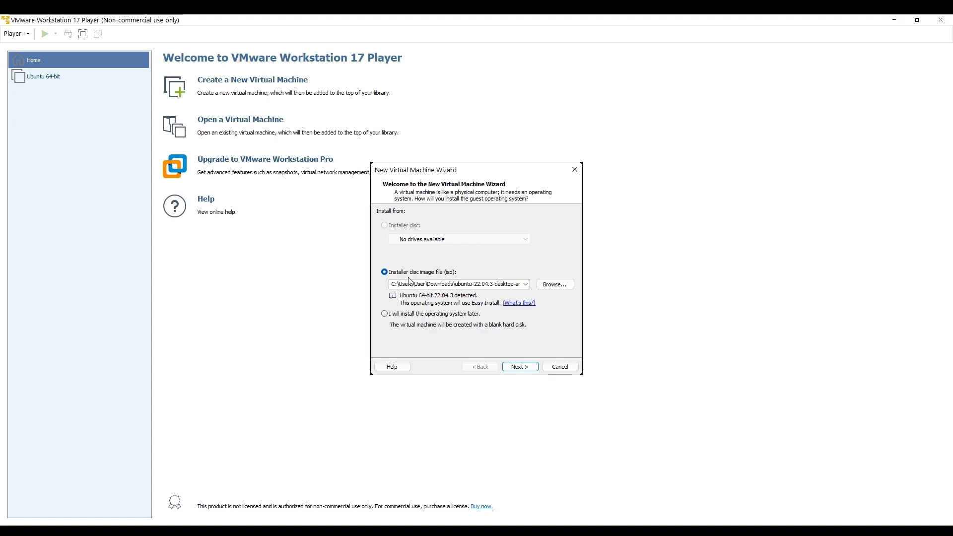
pyautogui.click(550, 284)
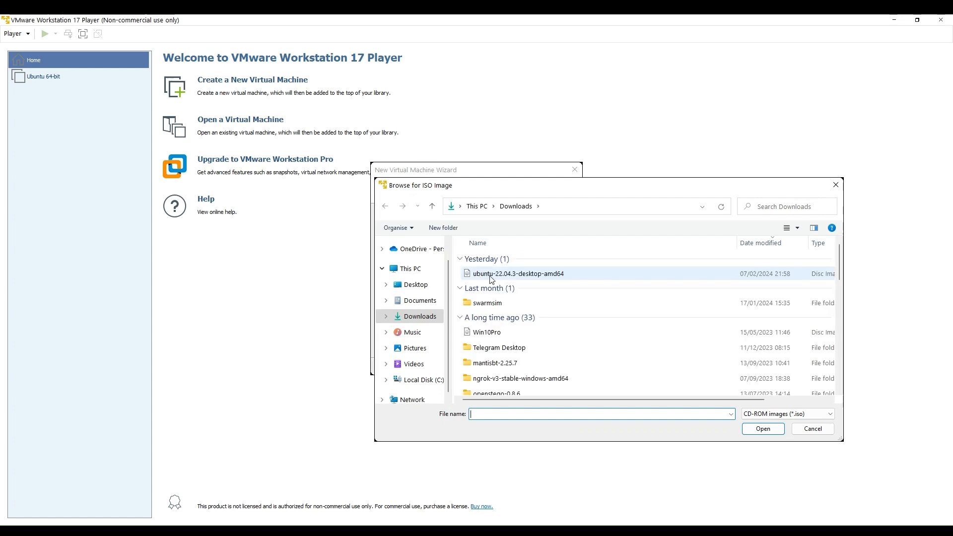
pyautogui.click(516, 276)
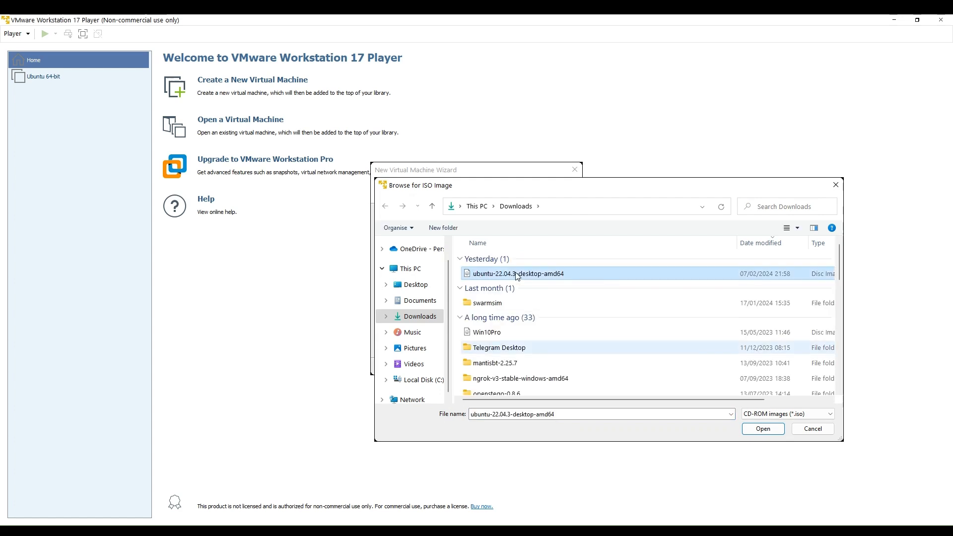
pyautogui.click(763, 429)
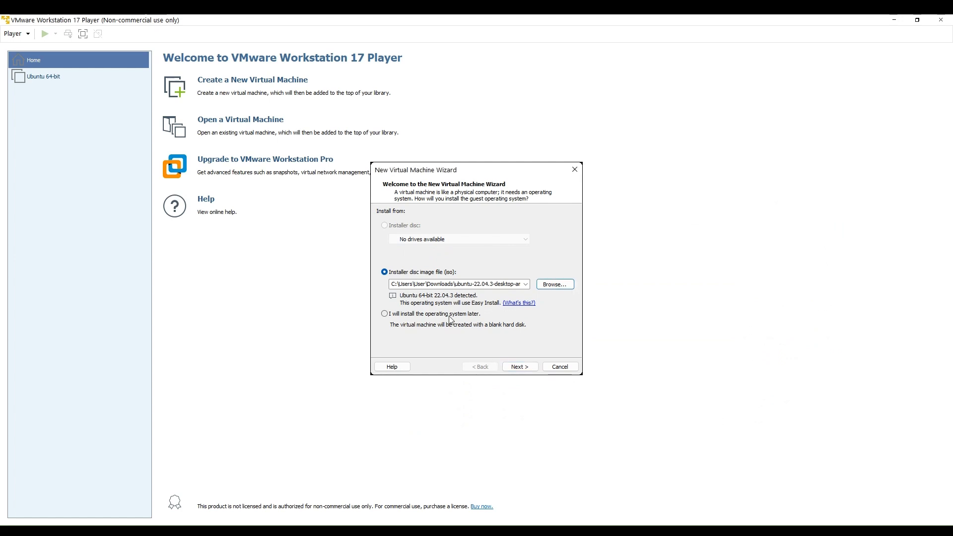
pyautogui.click(516, 365)
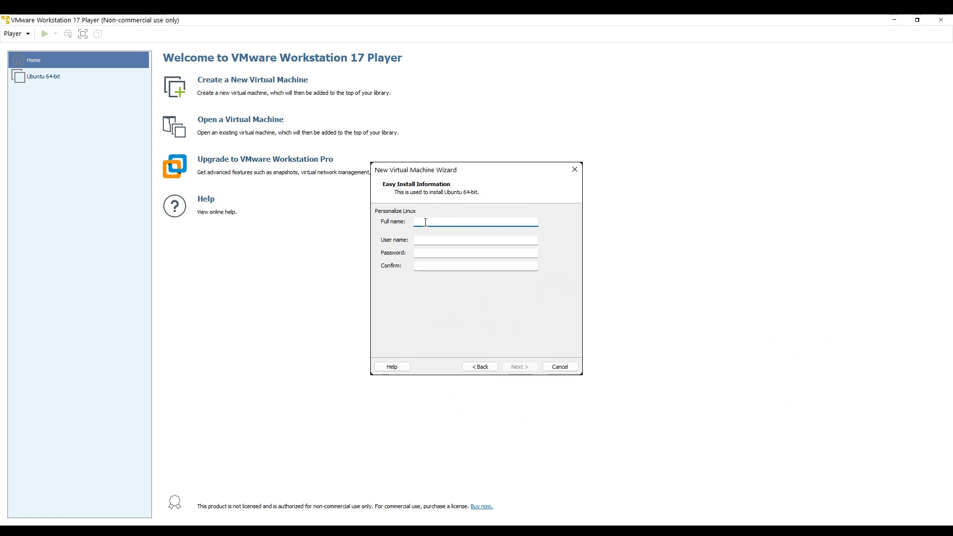
# Step: Enter the account holder's full name and user name in the Easy Install information
pyautogui.write('Tim Murkomen')
pyautogui.press('Tab')
pyautogui.write('murkomen')
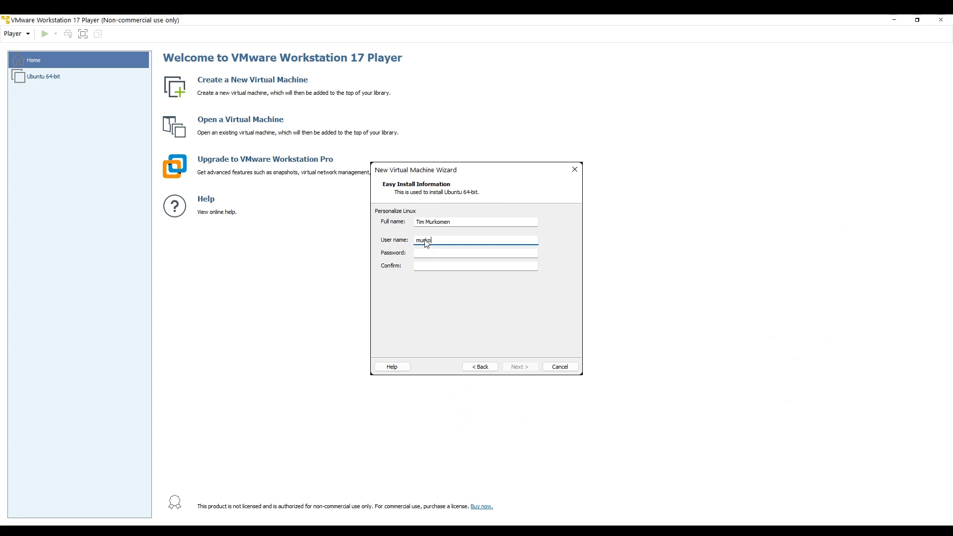
# Step: Enter and confirm the Linux account password, and proceed to naming the virtual machine
pyautogui.click(416, 254)
pyautogui.click(425, 254)
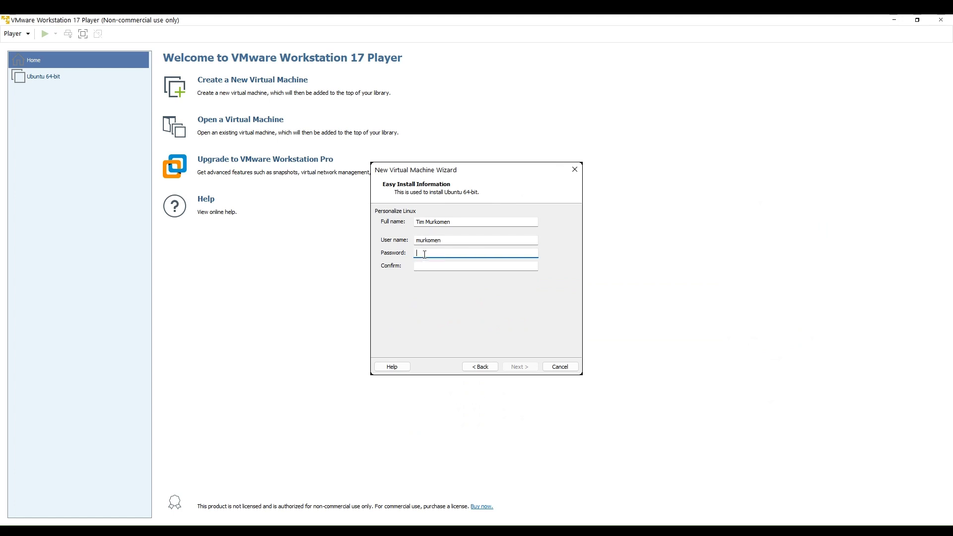
pyautogui.press('capslock')
pyautogui.write('••••••••••')
pyautogui.click(441, 268)
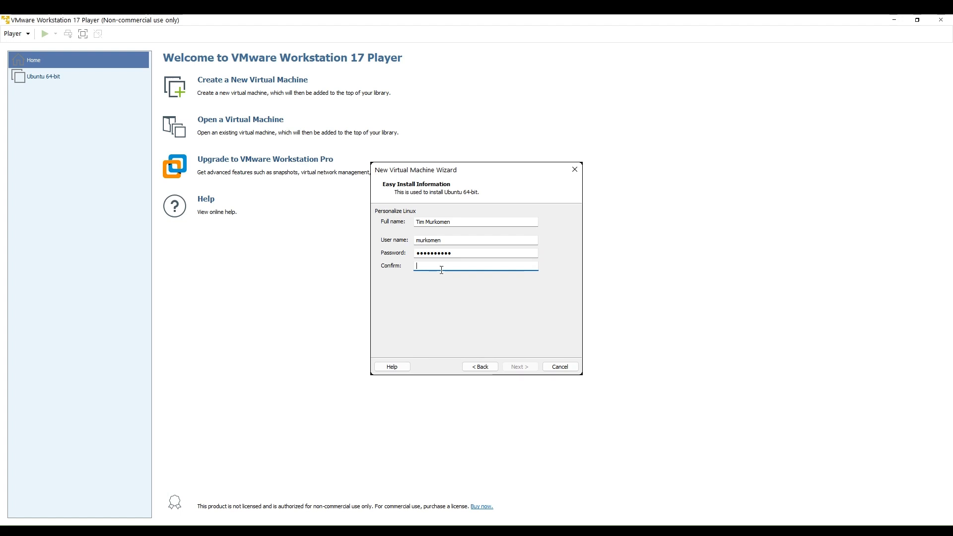
pyautogui.write('••••••••••')
pyautogui.click(511, 367)
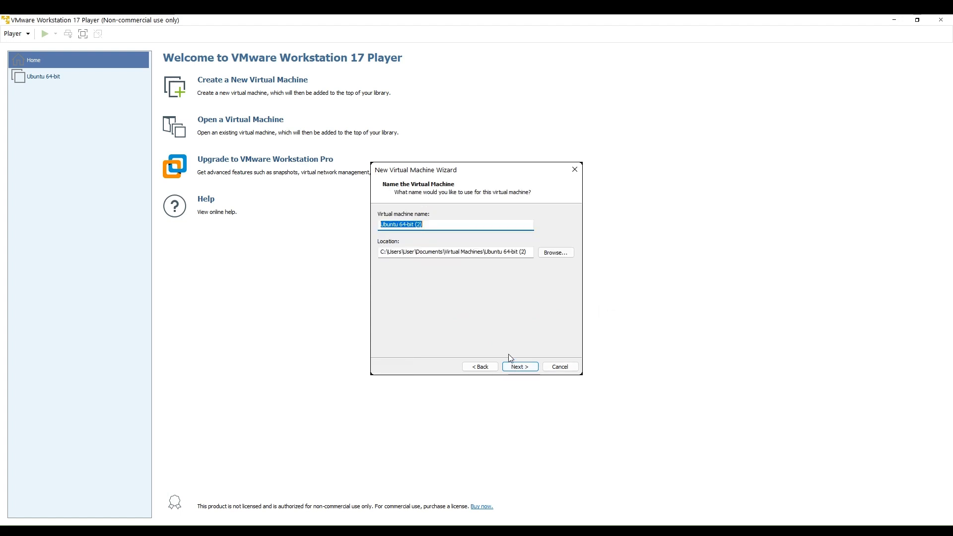
# Step: Name the virtual machine UBUNTU LINUX, keep the matching default location, and proceed to the disk capacity settings
pyautogui.click(435, 228)
pyautogui.hotkey('ctrl', 'a')
pyautogui.press('BackSpace')
pyautogui.write('L')
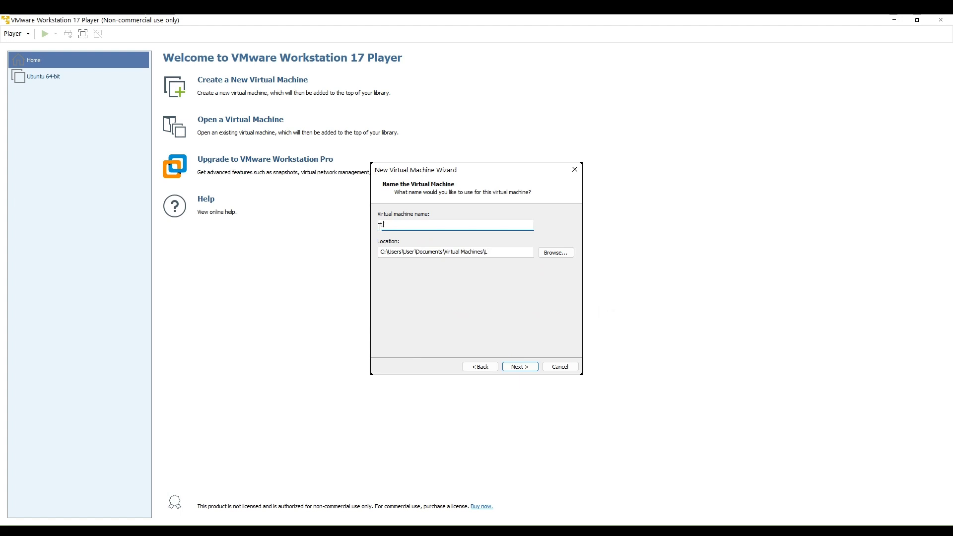
pyautogui.write('BUNTU LINUX')
pyautogui.click(524, 370)
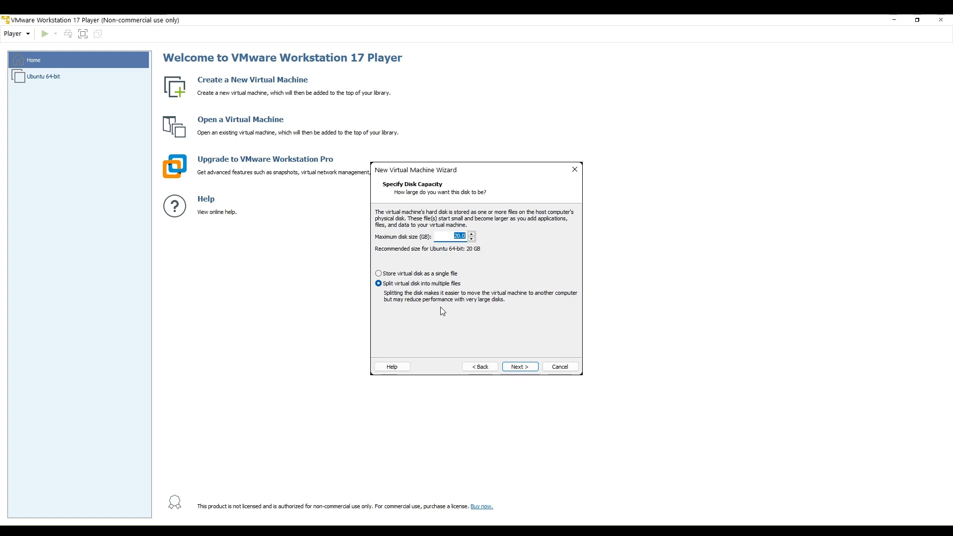
# Step: Keep the 20 GB disk split into multiple files, review the settings, and create the virtual machine with power-on after creation
pyautogui.click(521, 368)
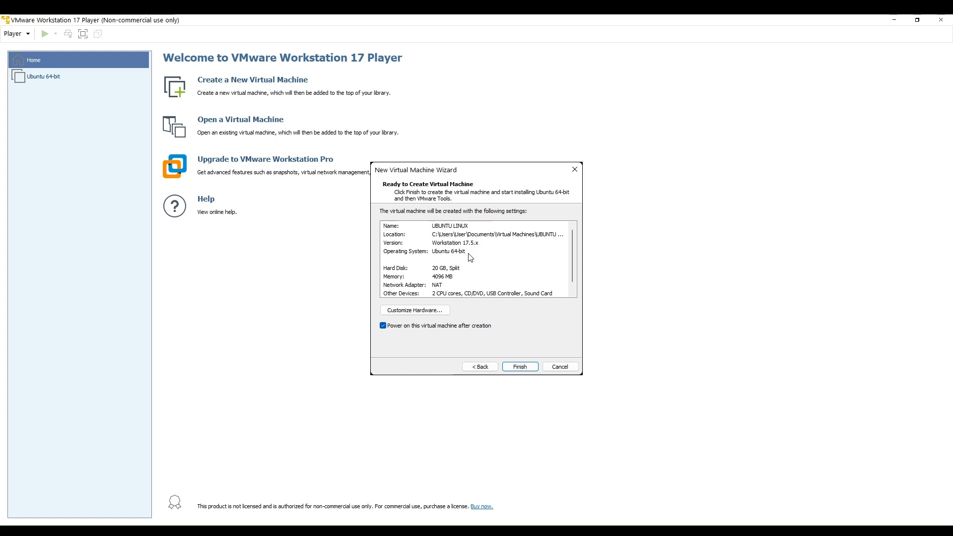
pyautogui.press('Return')
pyautogui.scroll(-1, 456, 287)
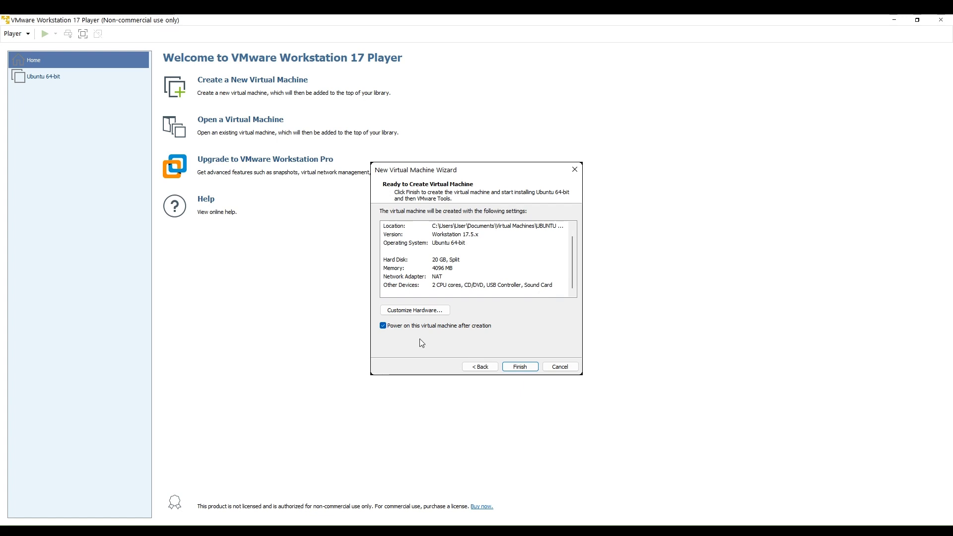
pyautogui.click(520, 368)
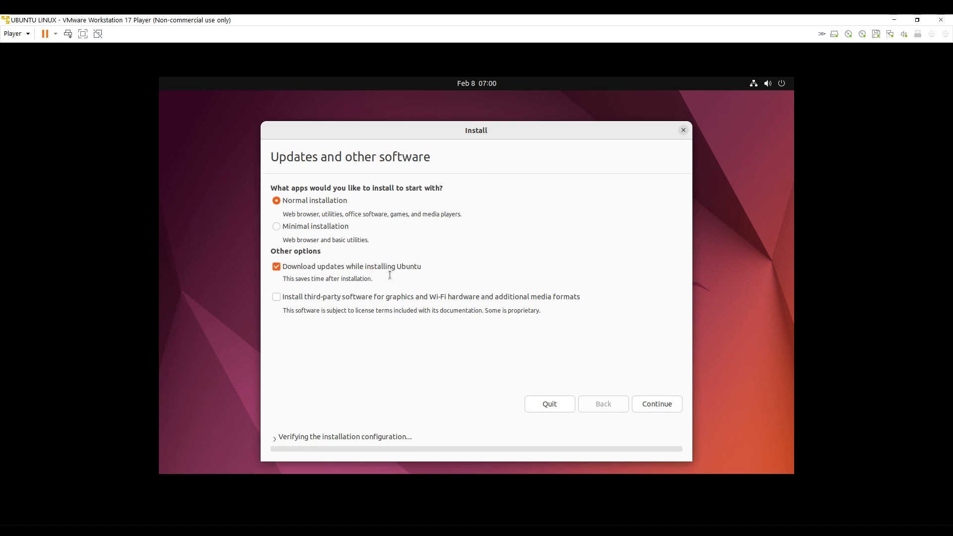
# Step: Turn off downloading updates for the normal installation, proceed, and confirm writing the partition changes to the disk
pyautogui.click(276, 267)
pyautogui.click(655, 407)
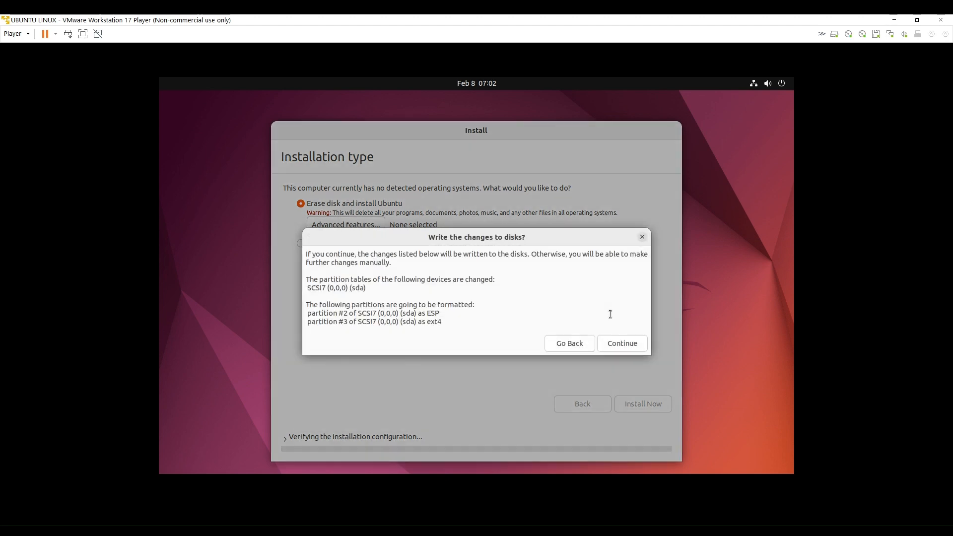
pyautogui.click(613, 342)
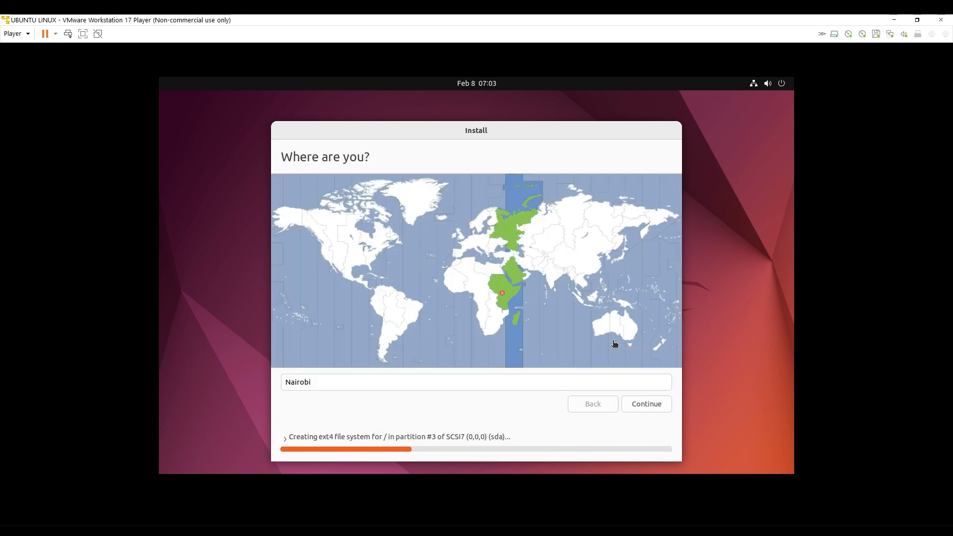
# Step: Accept Nairobi as the location and enter the account holder's full name, joined with an underscore
pyautogui.click(644, 400)
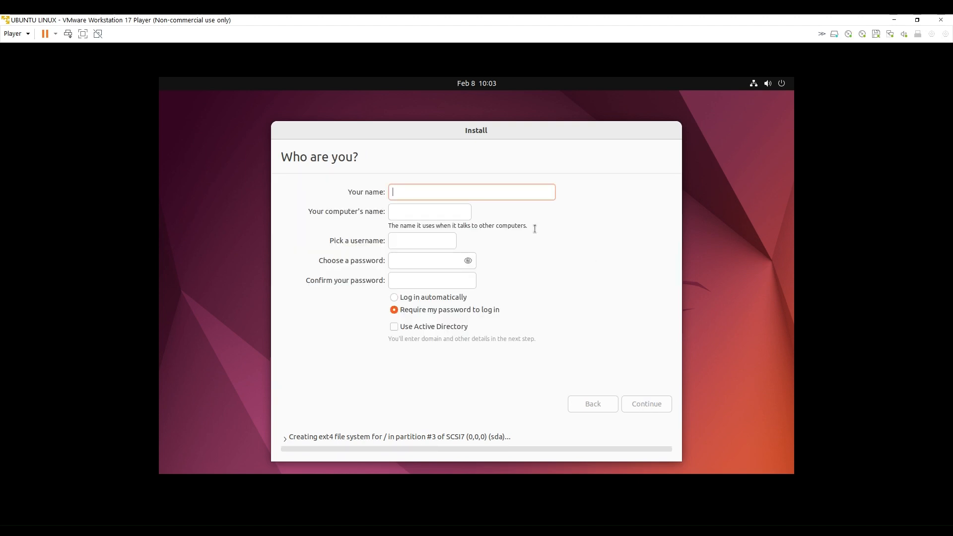
pyautogui.write('Tin')
pyautogui.press('BackSpace')
pyautogui.write('m')
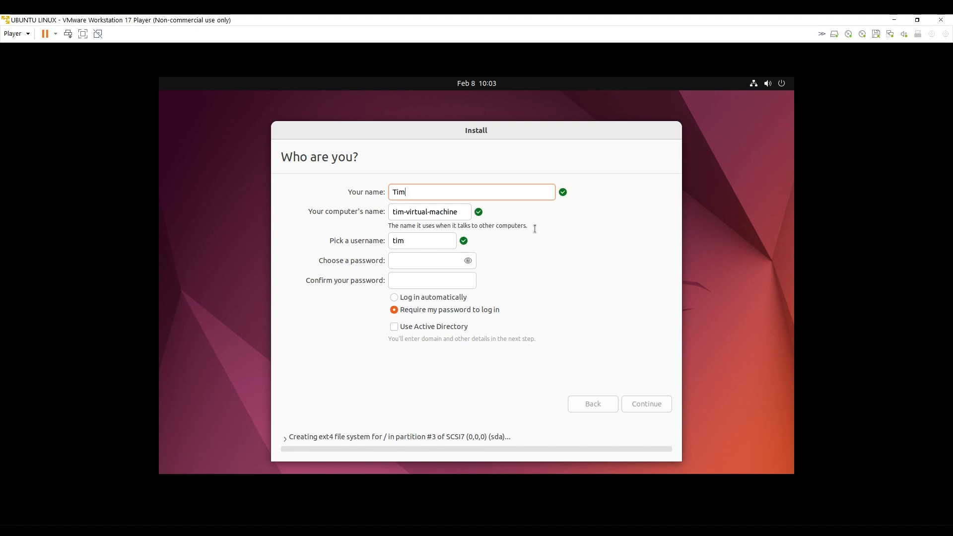
pyautogui.write('_M')
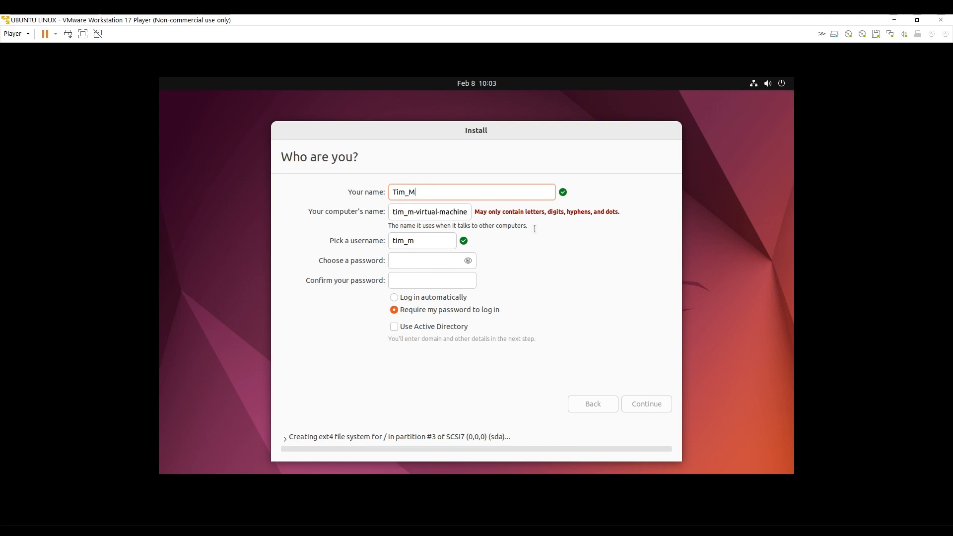
pyautogui.write('urkomen')
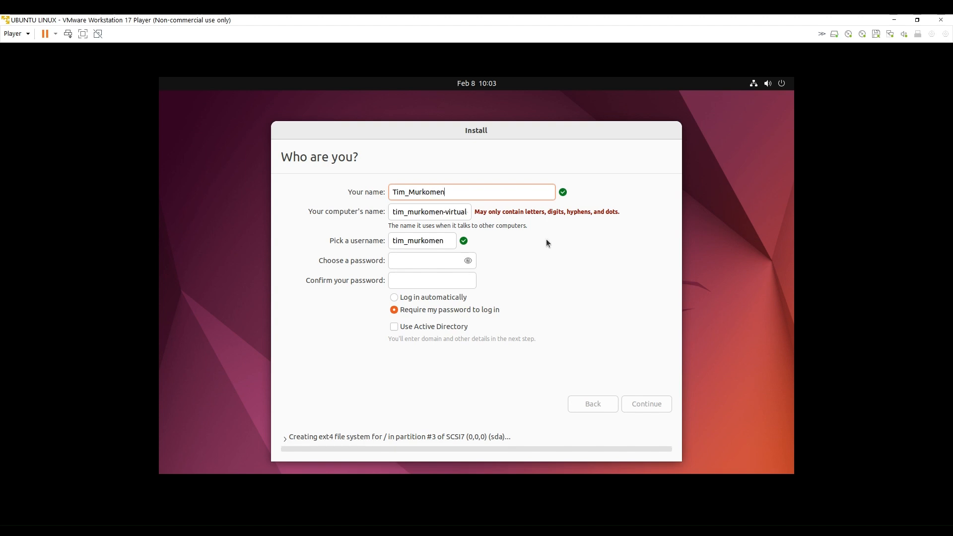
# Step: Enter and confirm the account password for the new Ubuntu user
pyautogui.click(416, 260)
pyautogui.write('••')
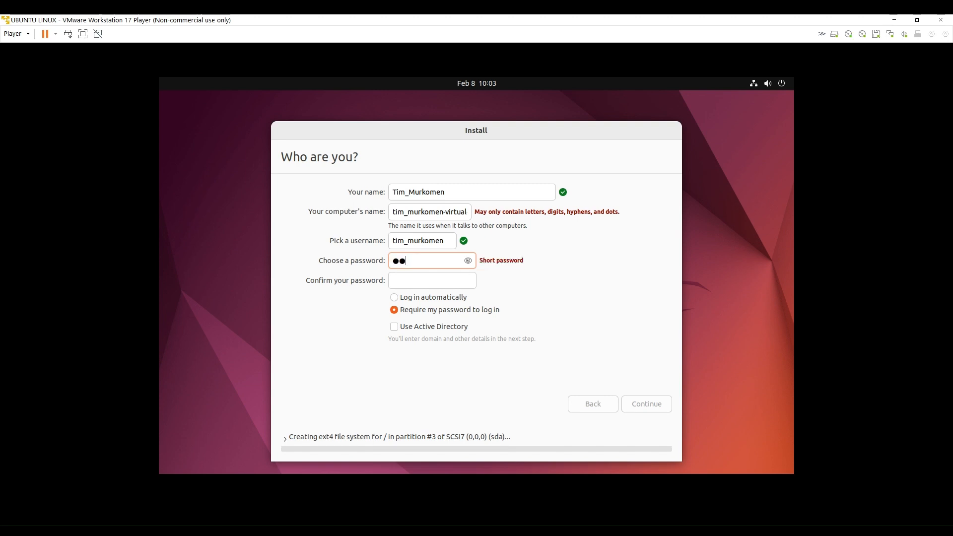
pyautogui.write('•')
pyautogui.press('BackSpace')
pyautogui.press('BackSpace')
pyautogui.press('BackSpace')
pyautogui.write('••••••••••')
pyautogui.click(412, 282)
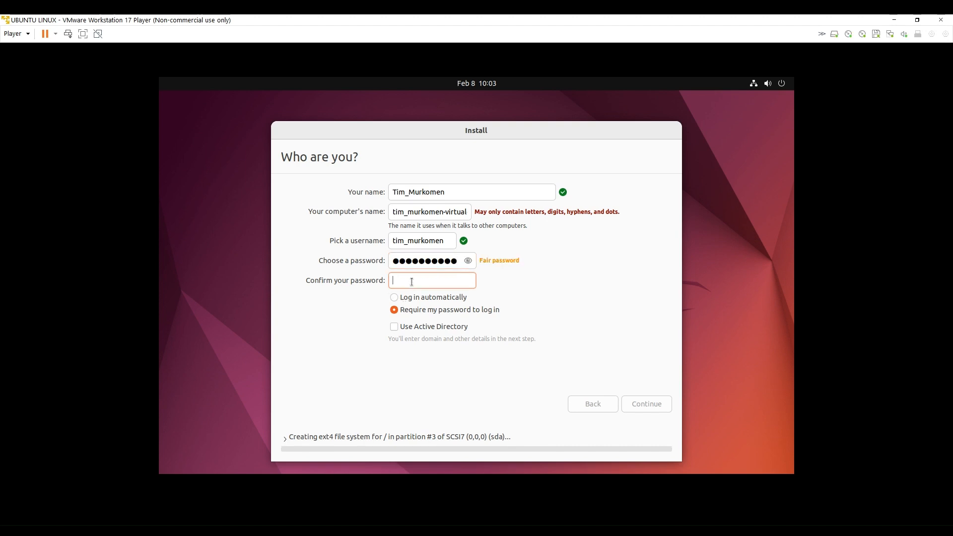
pyautogui.write('••••••••••')
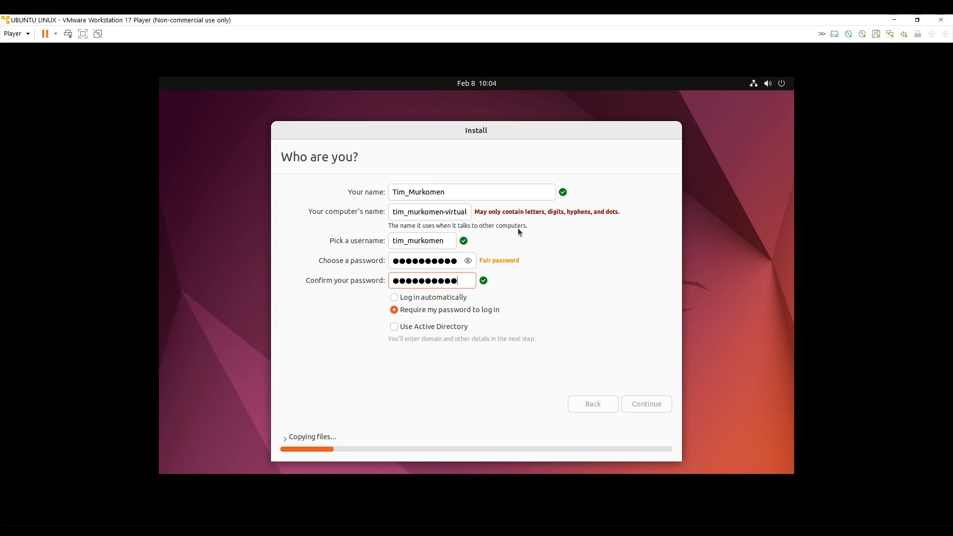
# Step: Shorten the account holder's name to the surname only, removing the underscore, and continue the installation
pyautogui.doubleClick(446, 214)
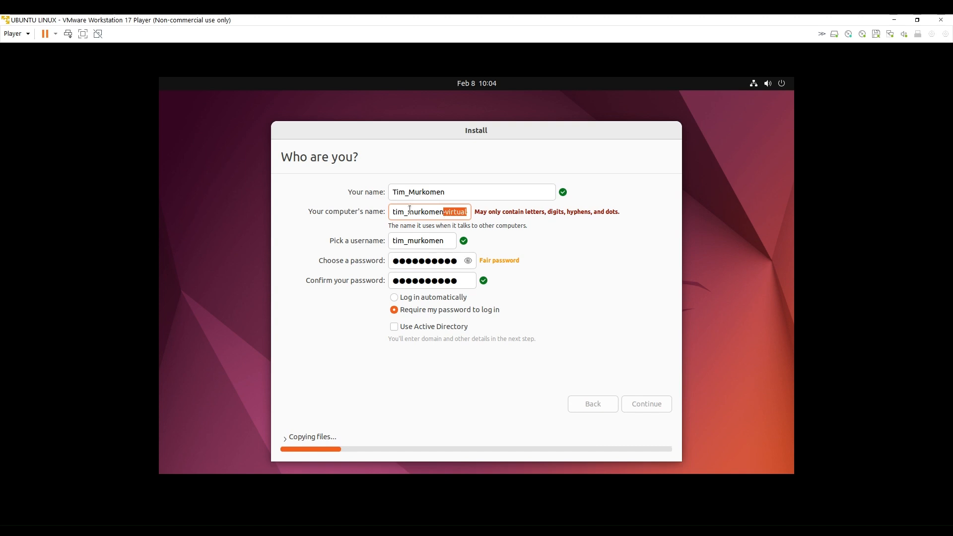
pyautogui.click(409, 192)
pyautogui.press('BackSpace')
pyautogui.press('BackSpace')
pyautogui.press('BackSpace')
pyautogui.press('BackSpace')
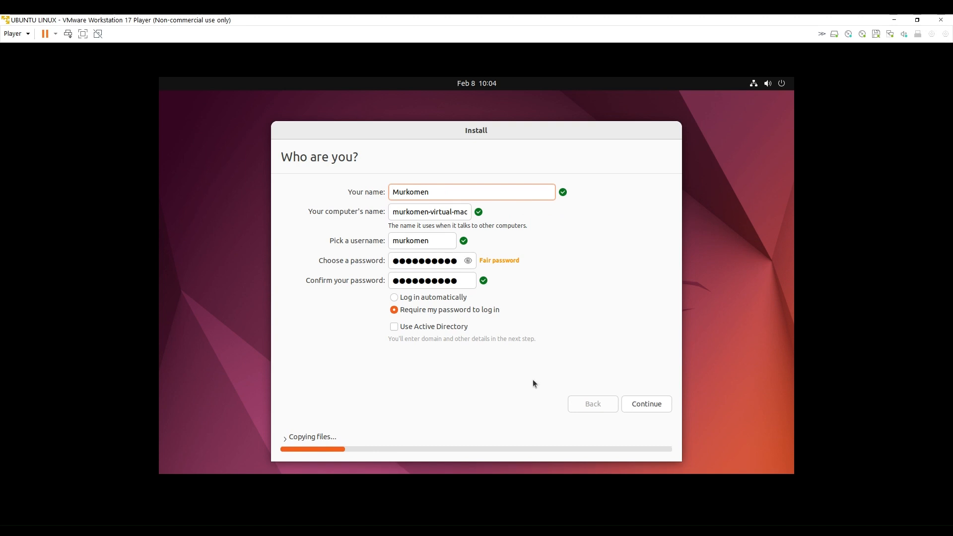
pyautogui.click(638, 402)
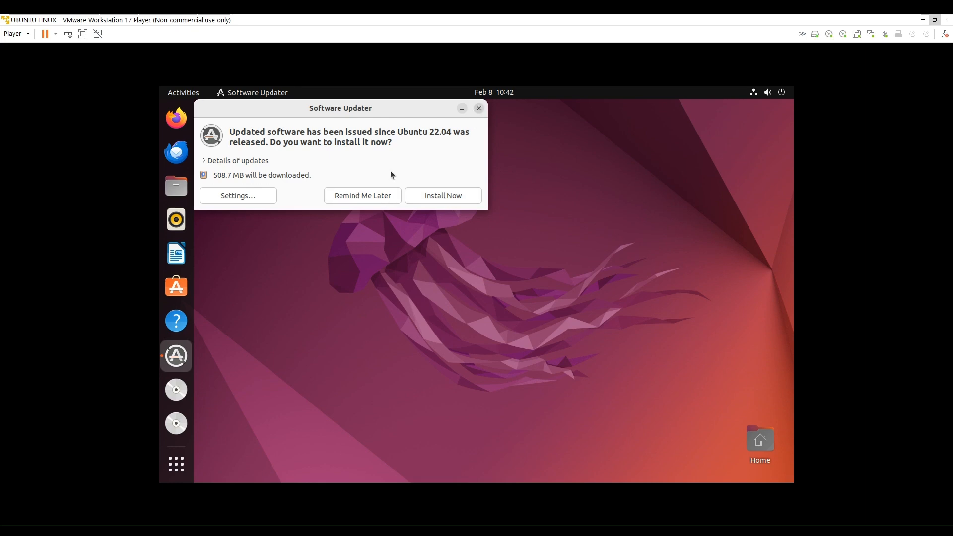
# Step: Postpone the offered software updates and open a Terminal window
pyautogui.click(382, 195)
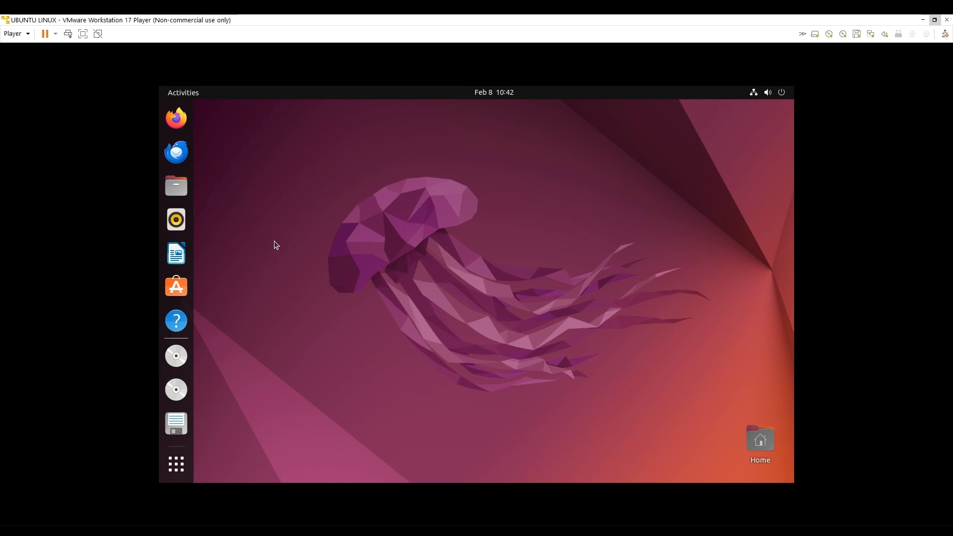
pyautogui.click(177, 459)
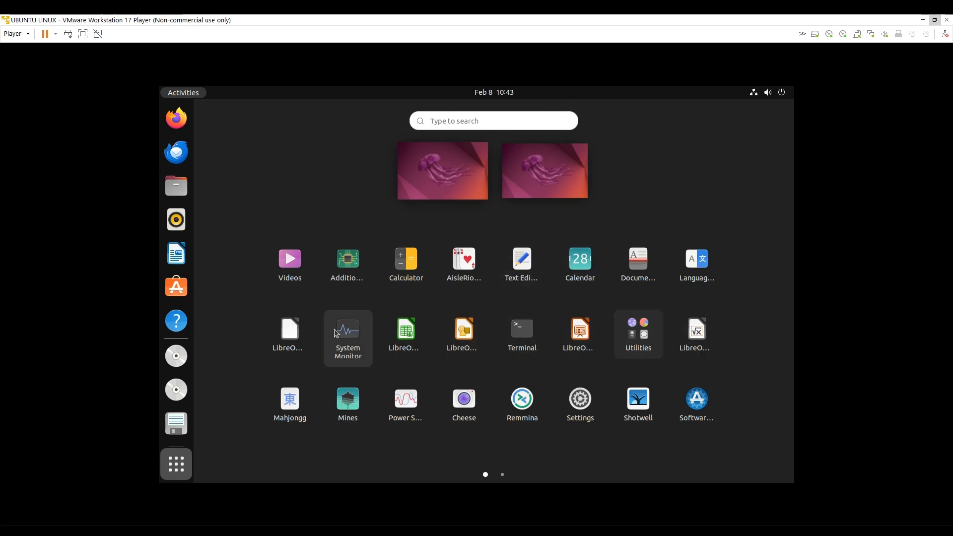
pyautogui.click(512, 335)
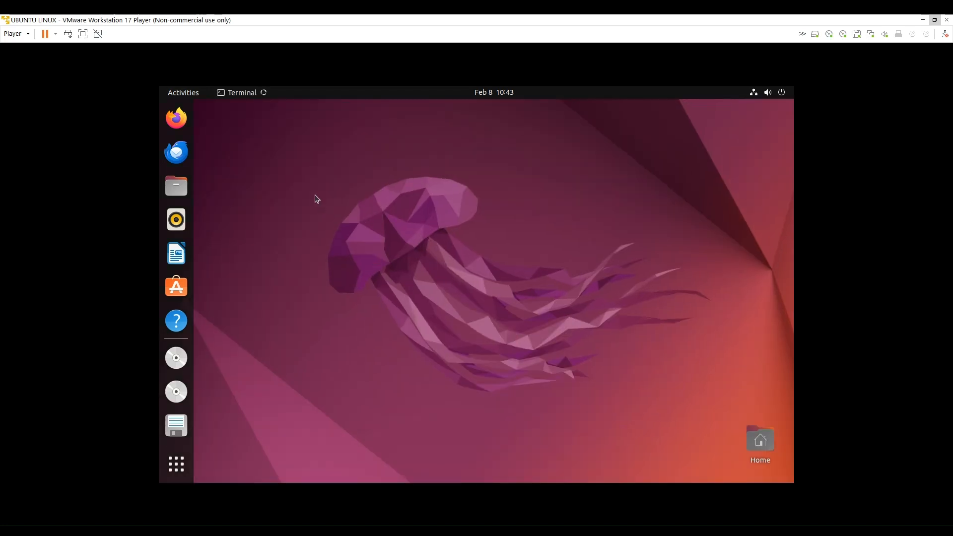
# Step: Run whoami to check the current user, and list the home folder's contents with ls
pyautogui.write('whoami')
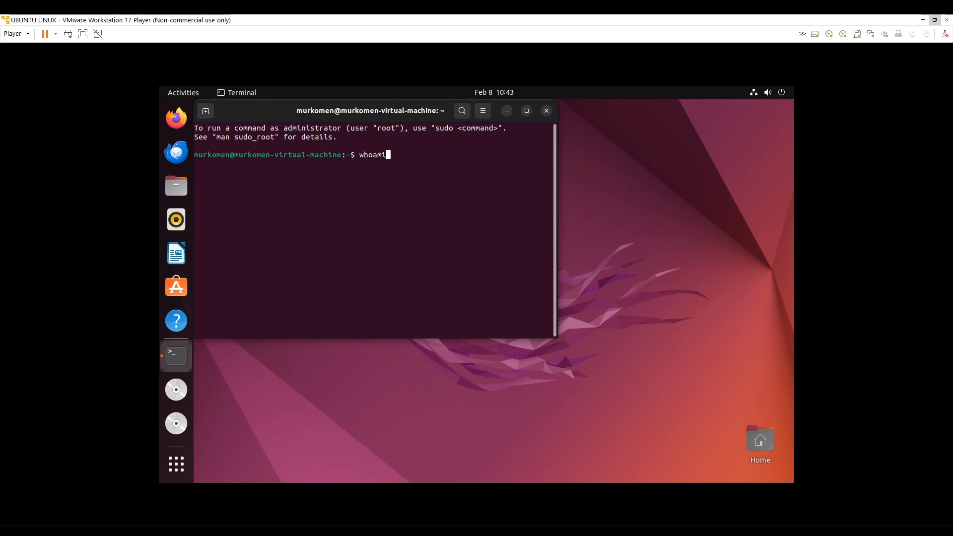
pyautogui.press('Return')
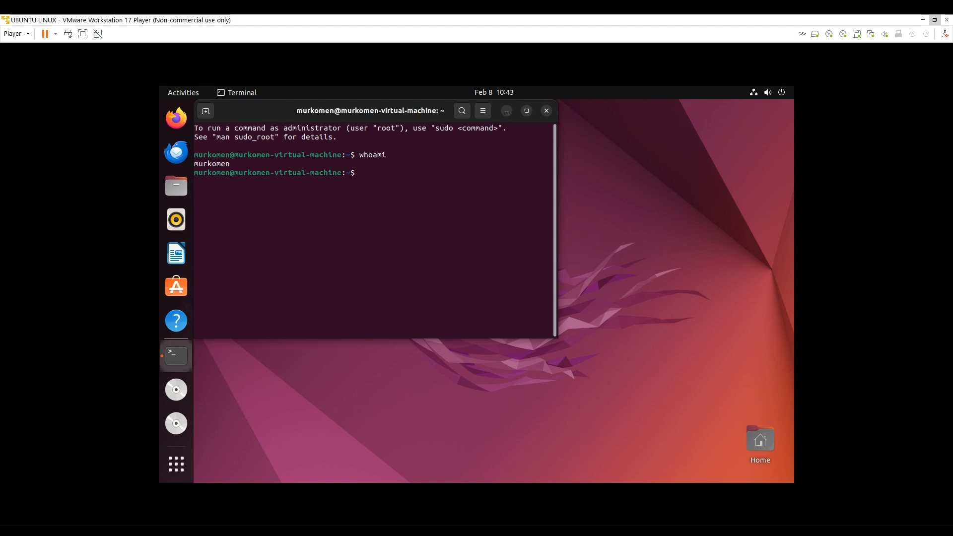
pyautogui.write('ls')
pyautogui.press('Return')
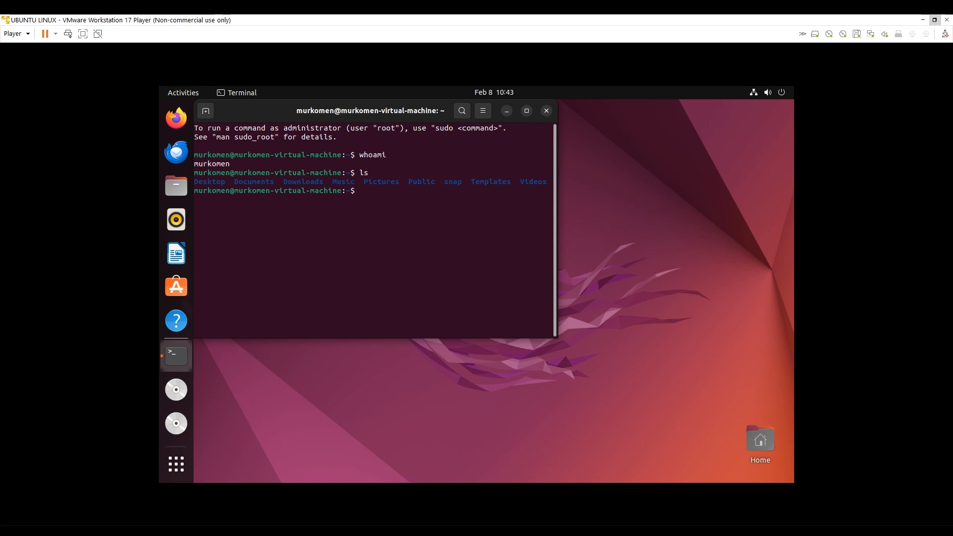
# Step: Run cd to go to the home folder, change into Downloads, and list its contents with ls
pyautogui.write('cd')
pyautogui.press('Return')
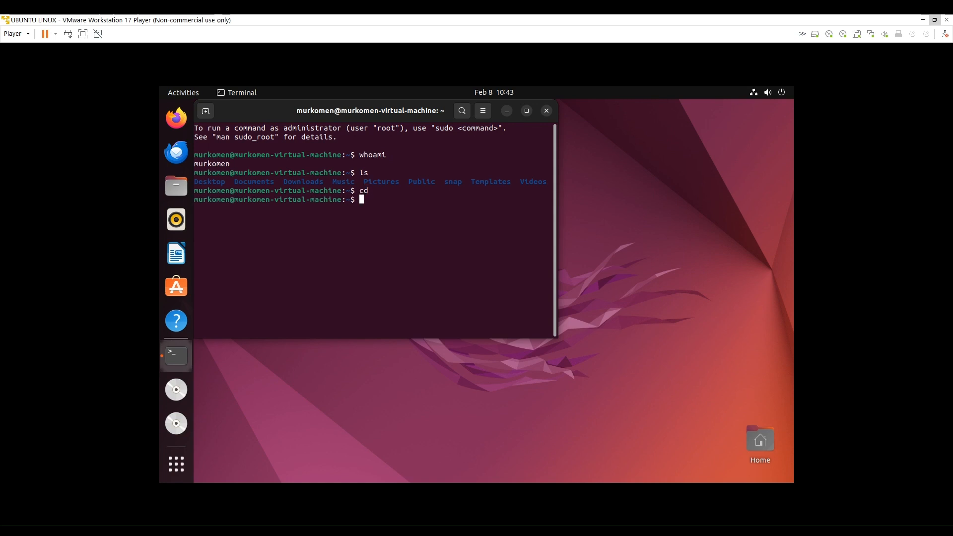
pyautogui.write('cd')
pyautogui.write('de')
pyautogui.press('BackSpace')
pyautogui.press('BackSpace')
pyautogui.write('Downloads')
pyautogui.press('Return')
pyautogui.write('ls')
pyautogui.press('Return')
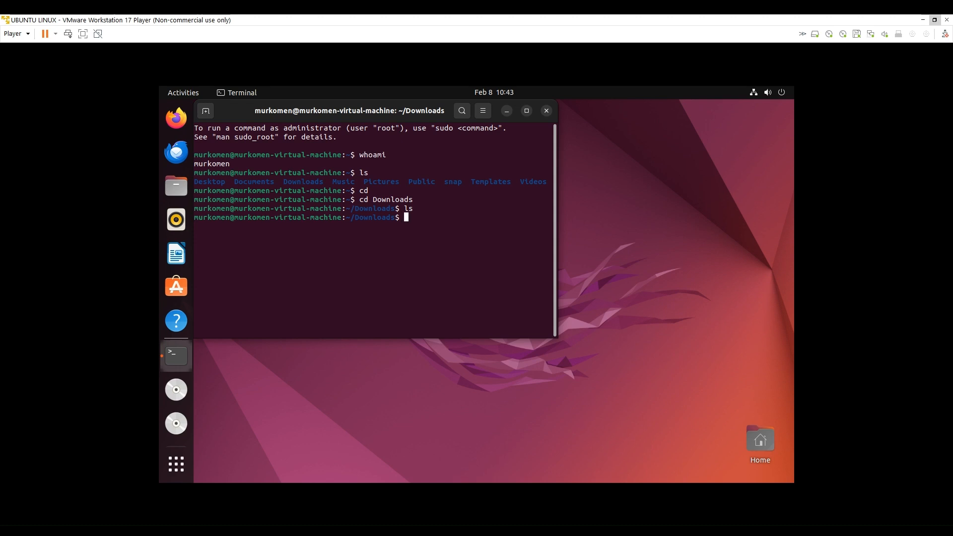